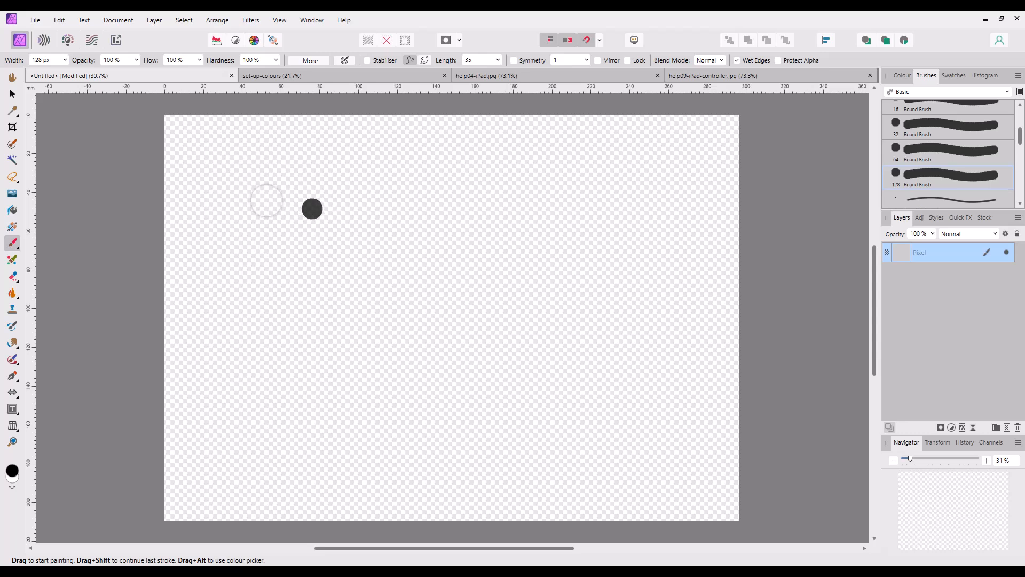
Step: Paint a single test dab with the 128 px round brush near the canvas's upper-left corner
left_click(234, 190)
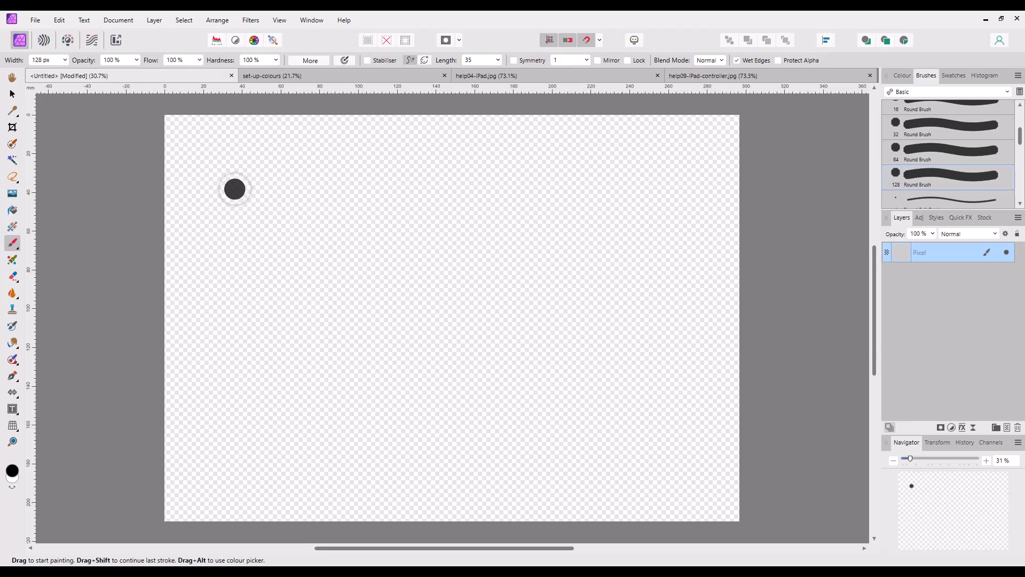
key("ctrl+z")
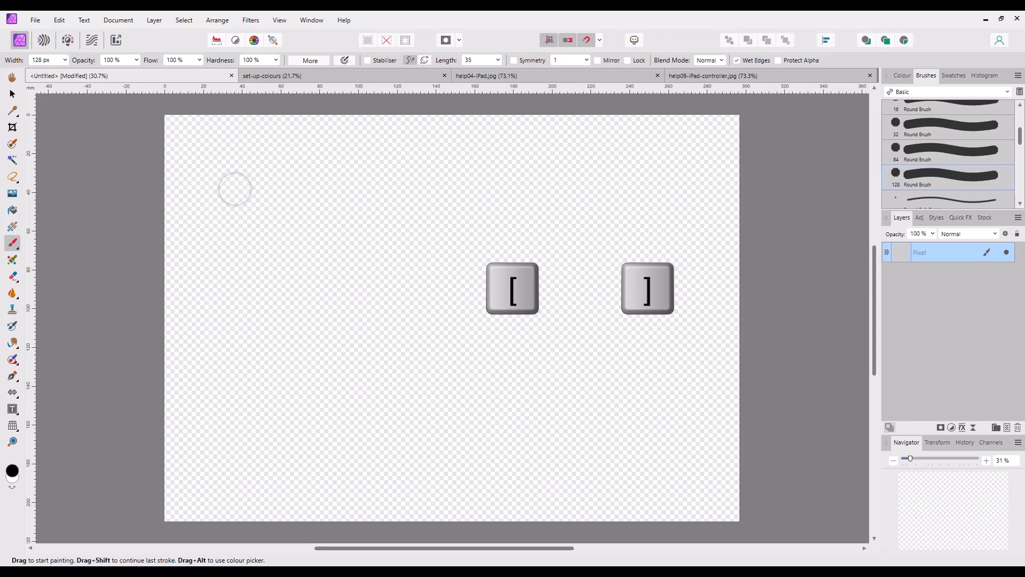
left_click(235, 189)
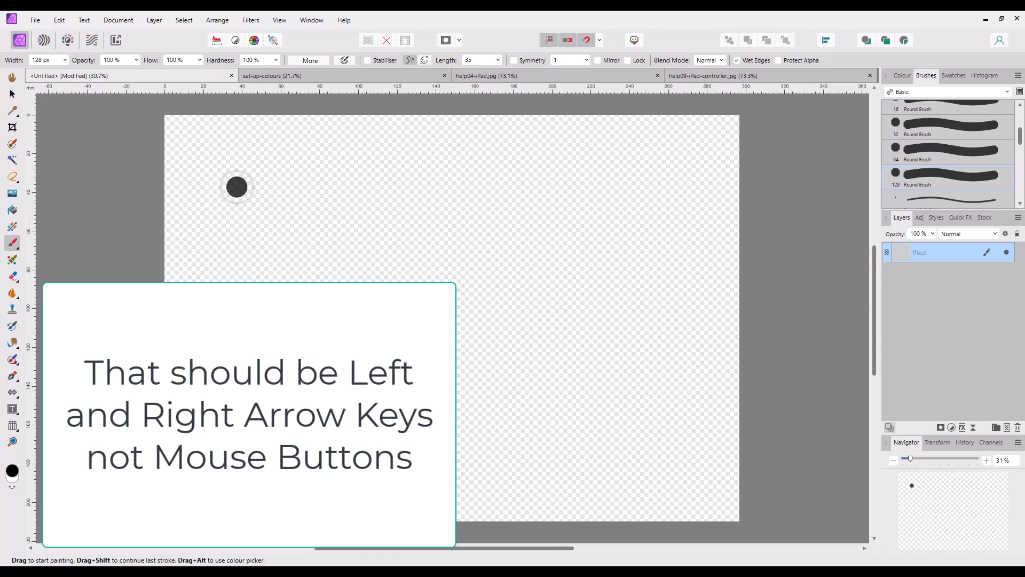
left_click(211, 184)
Step: Reduce the round brush's width to 67 px beside the painted dab
key("bracketleft")
key("bracketleft")
key("bracketleft")
key("bracketleft")
key("bracketleft")
left_click(262, 184)
key("bracketleft")
key("bracketleft")
key("bracketleft")
key("bracketleft")
key("bracketleft")
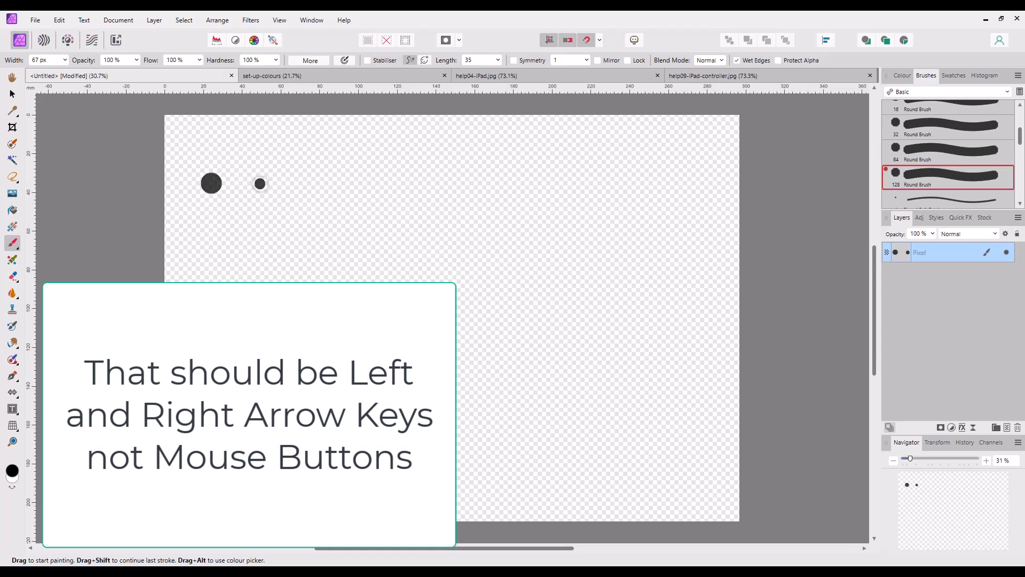
Step: Enlarge the round brush's width to 1351 px
key("bracketright")
key("bracketright")
key("bracketright")
key("bracketright")
key("bracketright")
key("bracketright")
key("bracketright")
key("bracketright")
key("bracketright")
key("bracketright")
key("bracketright")
key("bracketright")
key("bracketright")
key("bracketright")
key("bracketright")
key("bracketright")
key("bracketright")
key("bracketright")
key("bracketright")
key("bracketright")
key("bracketright")
key("bracketright")
key("bracketright")
key("bracketright")
key("bracketright")
key("bracketright")
key("bracketright")
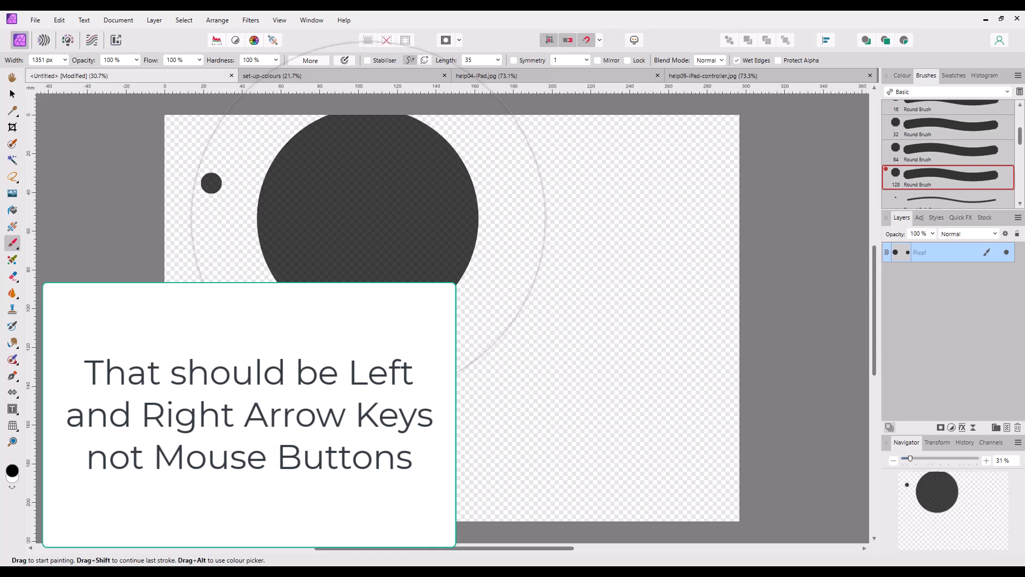
Step: Reduce the round brush's width to 599 px and undo the test dab on the canvas
key("bracketleft")
key("bracketleft")
key("bracketleft")
key("bracketleft")
key("bracketleft")
key("bracketleft")
key("bracketleft")
key("bracketleft")
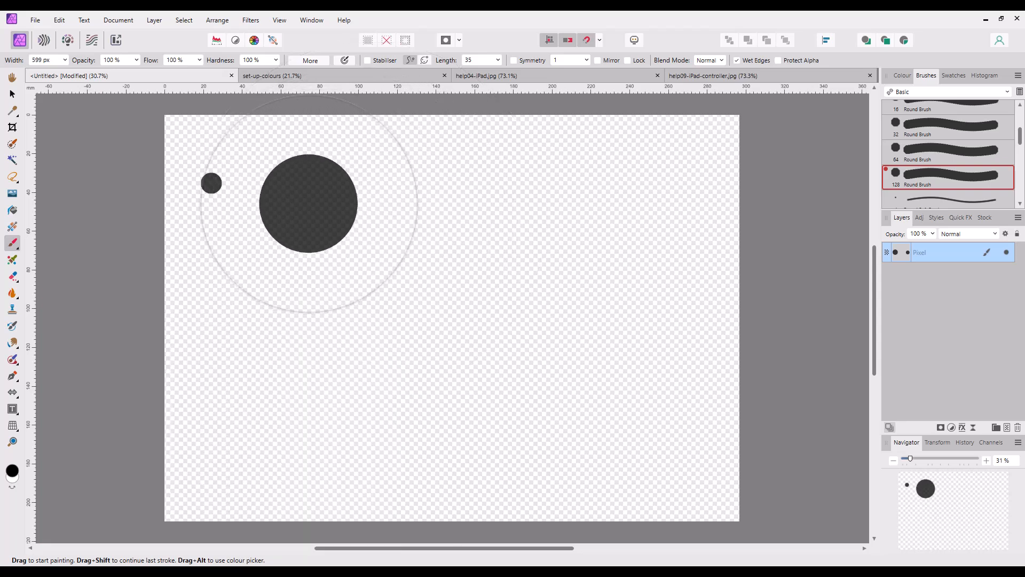
key("ctrl+z")
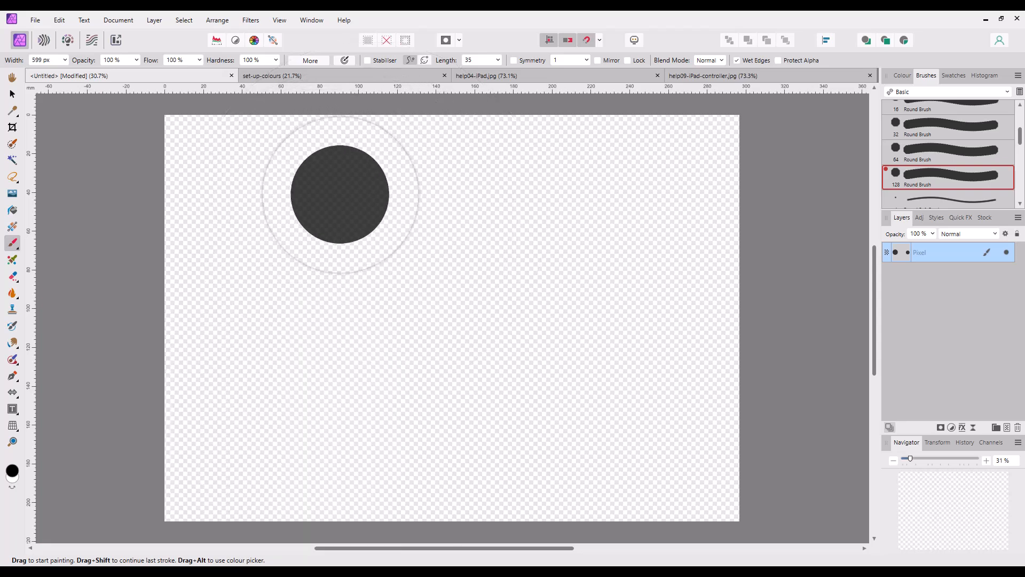
Step: Reduce the round brush's width to 163 px, leaving the canvas without test dabs
key("bracketleft")
key("bracketleft")
key("bracketleft")
key("bracketleft")
key("bracketleft")
key("bracketleft")
key("bracketleft")
key("bracketleft")
key("bracketleft")
key("bracketleft")
key("bracketleft")
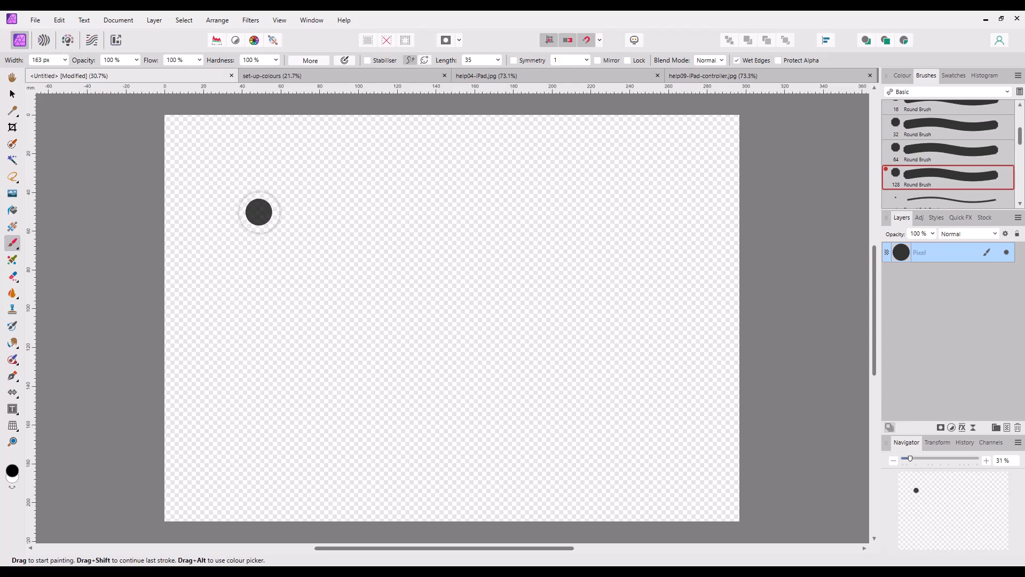
key("ctrl+z")
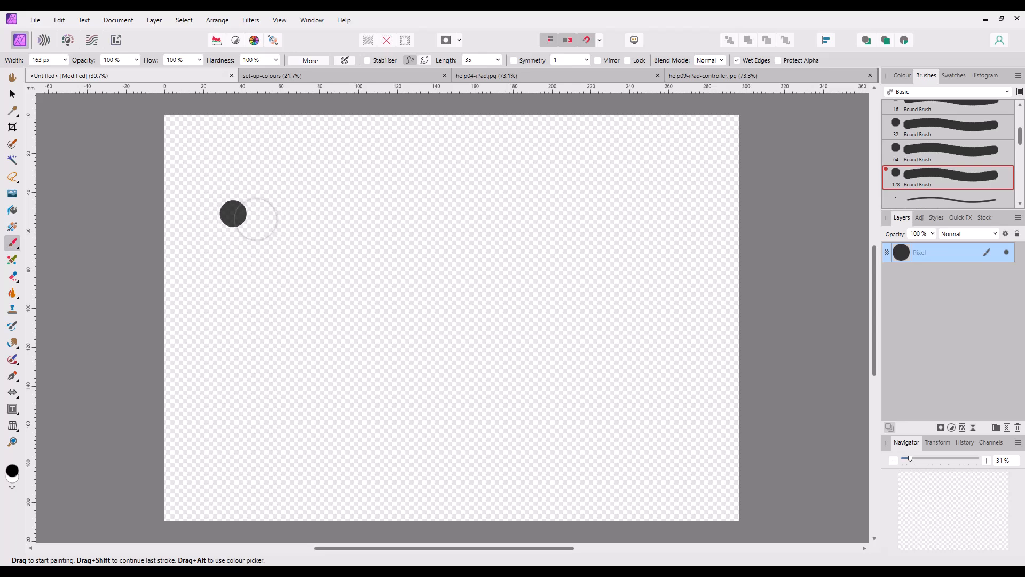
left_click(270, 223)
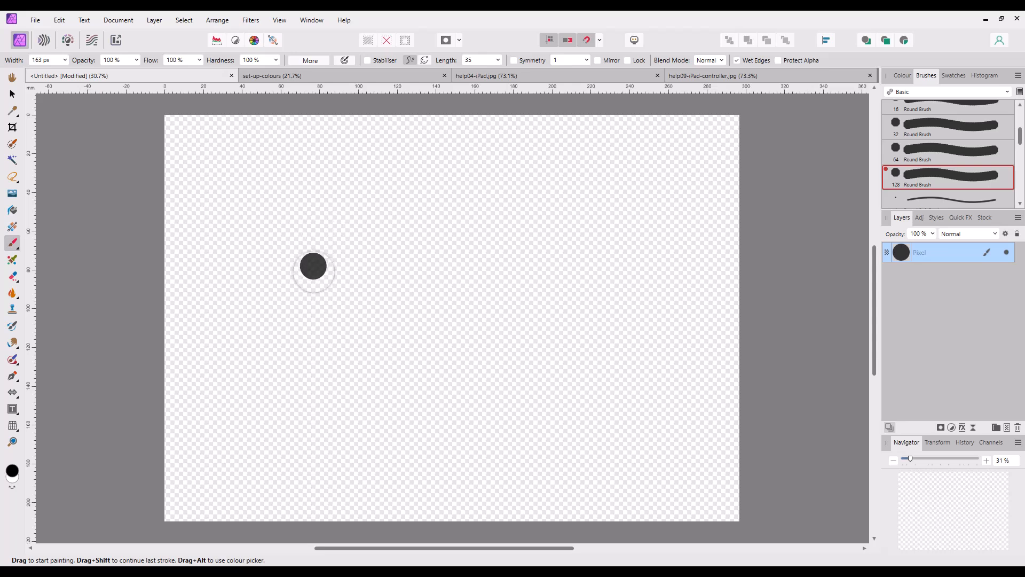
Step: Switch to Affinity Photo Help and show the start of the Painting brush strokes page
mouse_move(376, 572)
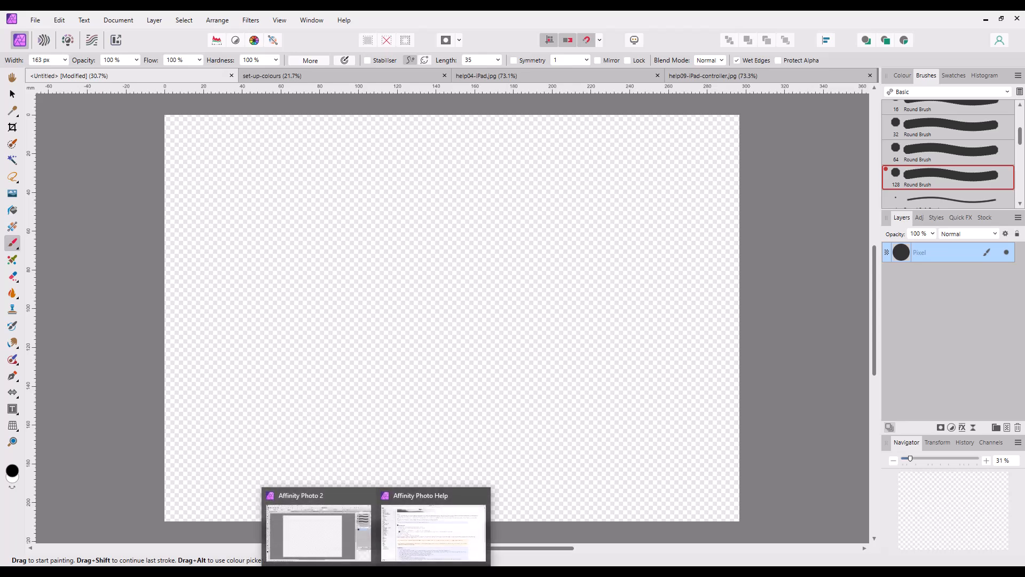
left_click(421, 540)
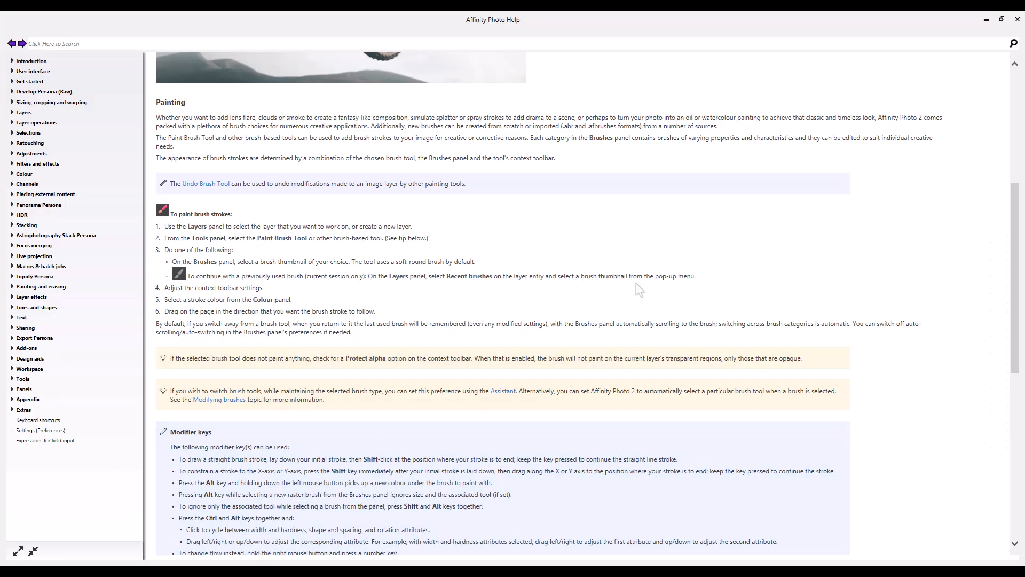
left_click_drag(1014, 220, 1020, 103)
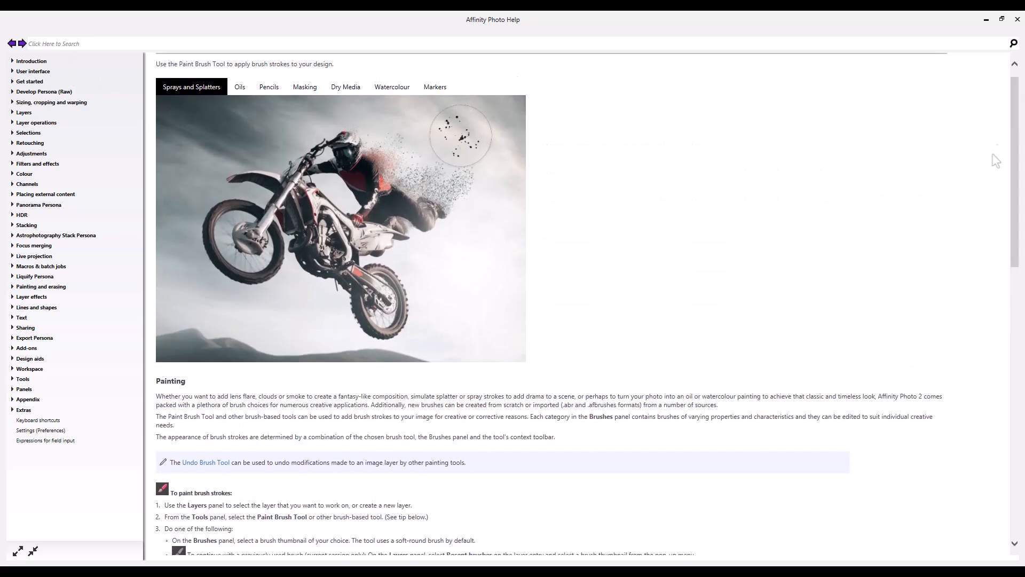
left_click_drag(1016, 96, 1016, 88)
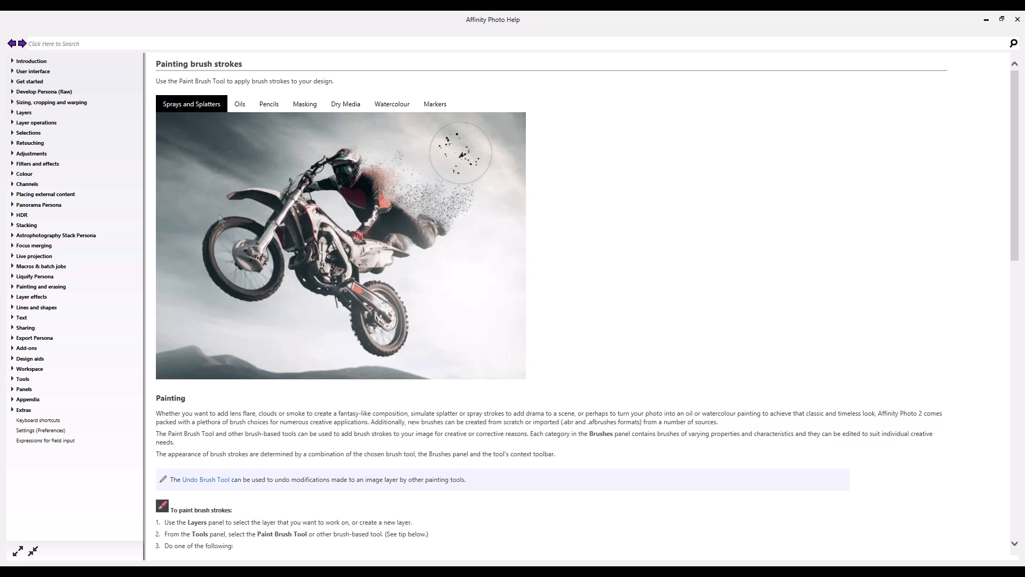
Step: Examine the page's example images for oils, pencils, dry media, markers, watercolour, and sprays and splatters
left_click(239, 106)
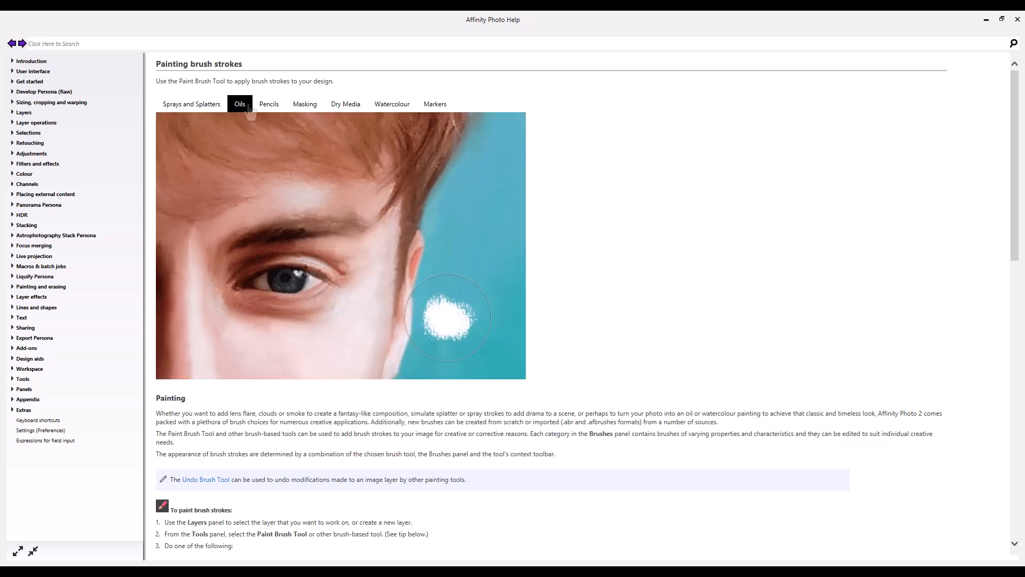
left_click(272, 107)
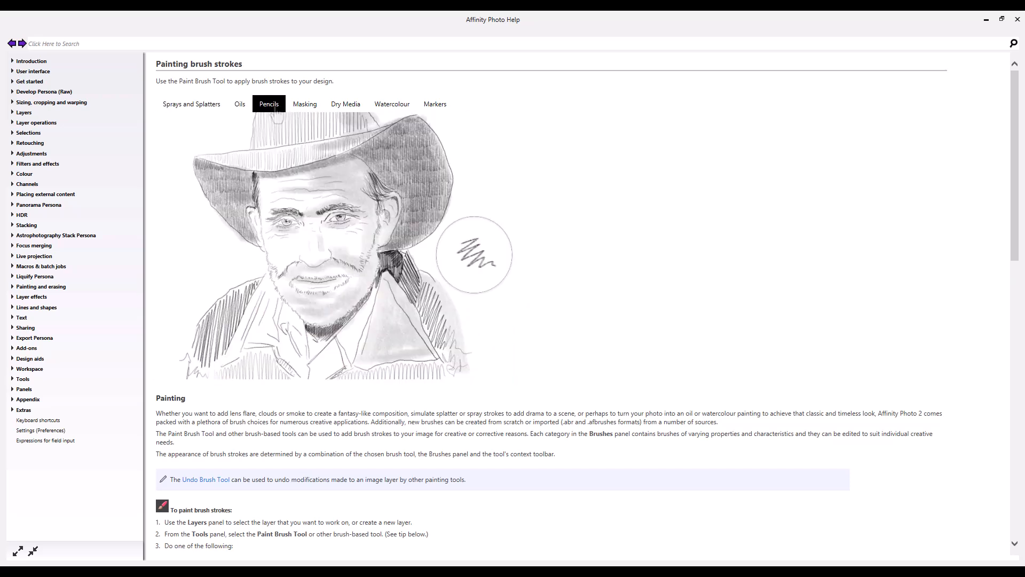
left_click(342, 111)
left_click(429, 109)
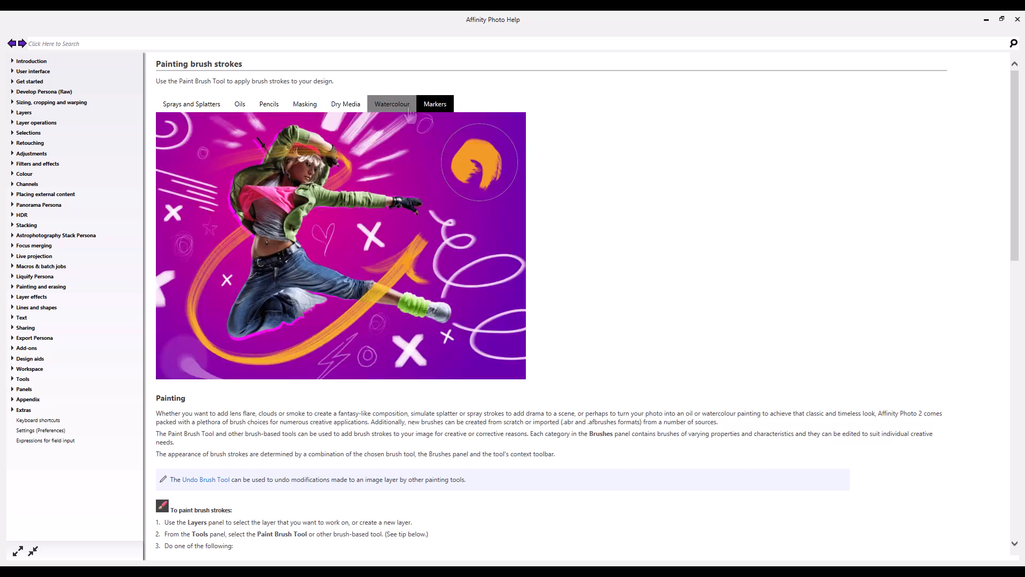
left_click(374, 109)
left_click(205, 106)
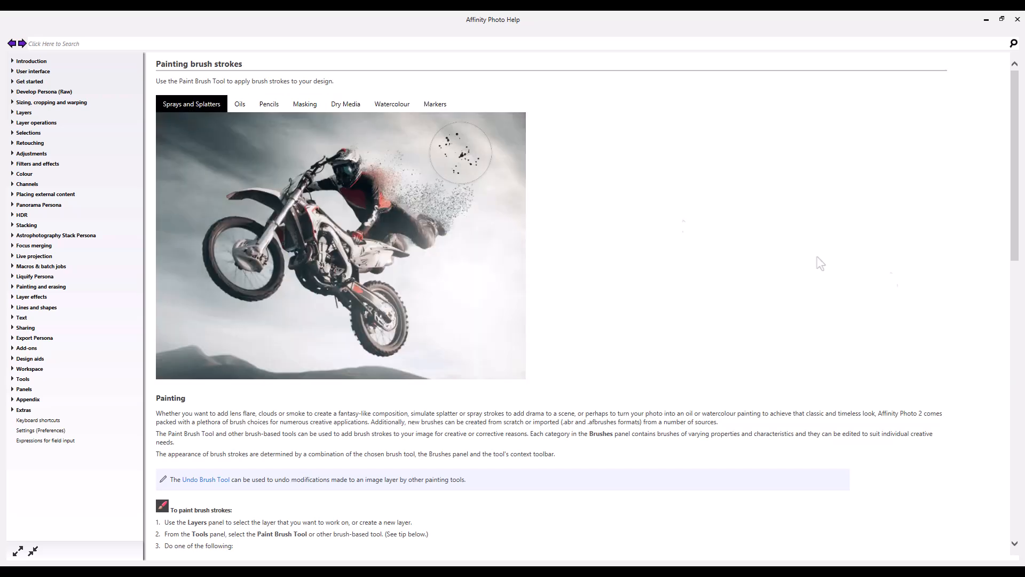
Step: Examine the modifier keys and opacity quick keys sections of the help page and return to the Affinity Photo 2 document
left_click_drag(1020, 167, 1020, 352)
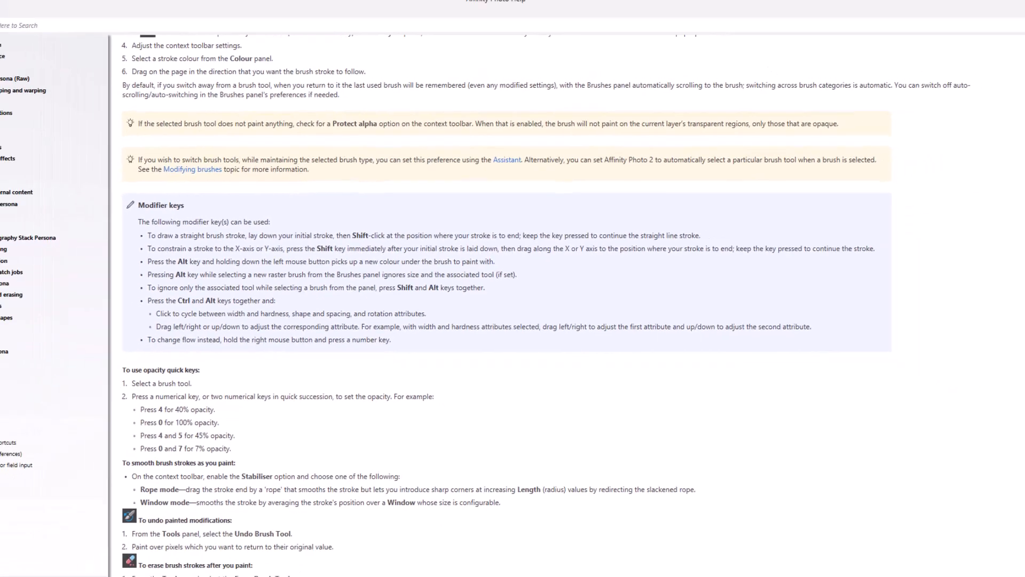
mouse_move(376, 571)
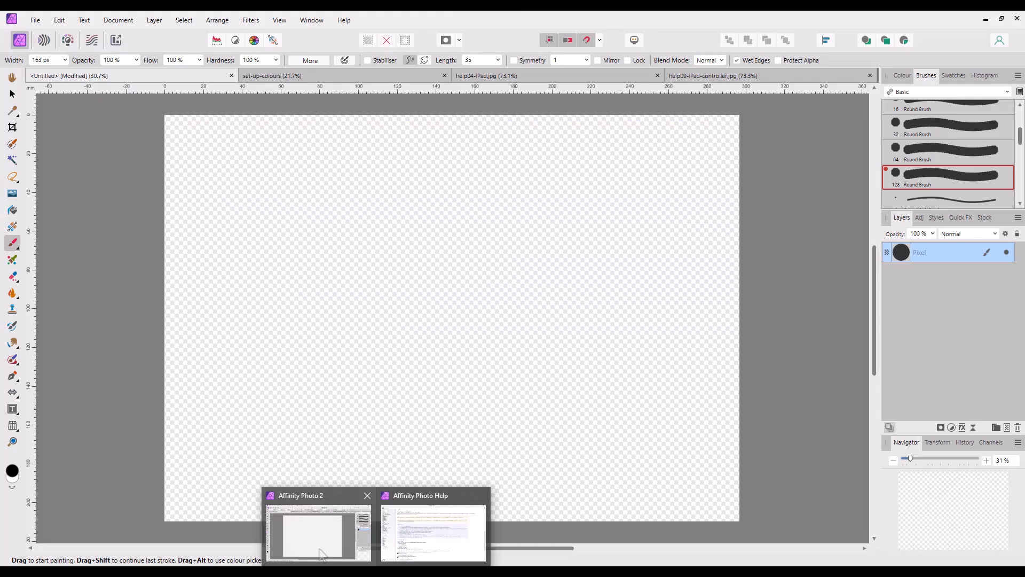
left_click(321, 556)
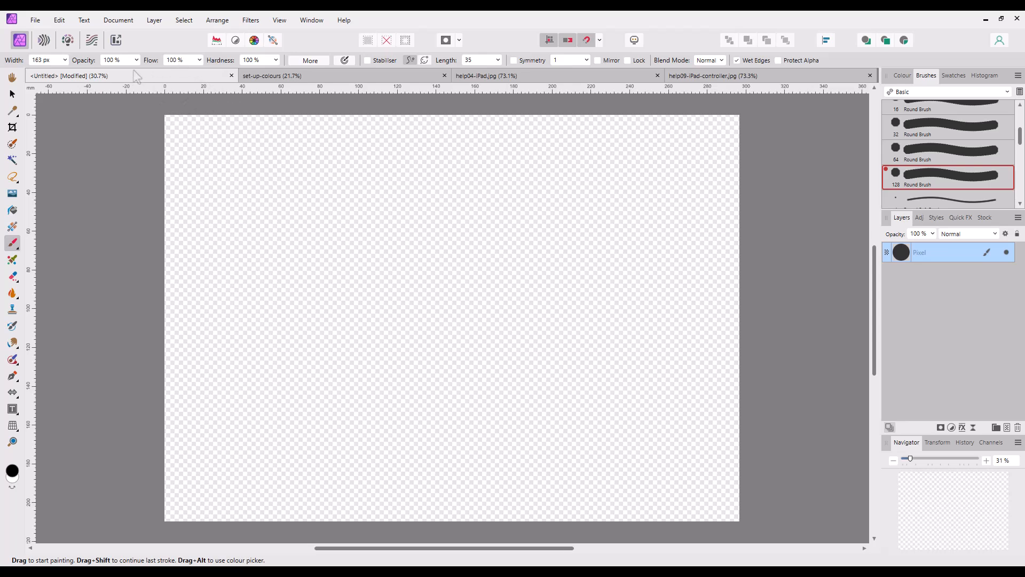
Step: Try the single-digit opacity quick keys on the brush, setting its opacity to 20%, 50% and 80% in turn
left_click(324, 257)
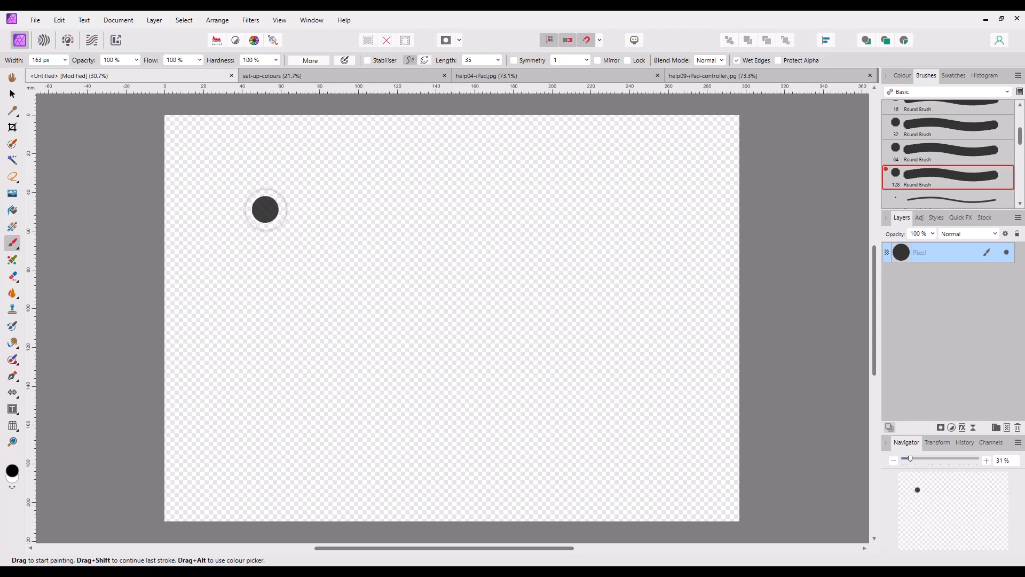
key("2")
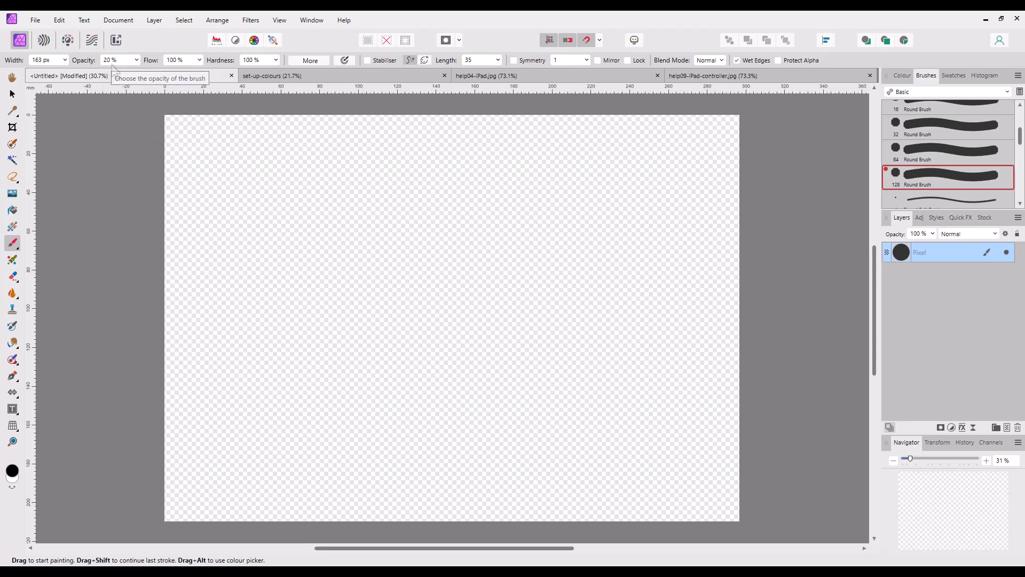
left_click(258, 167)
key("5")
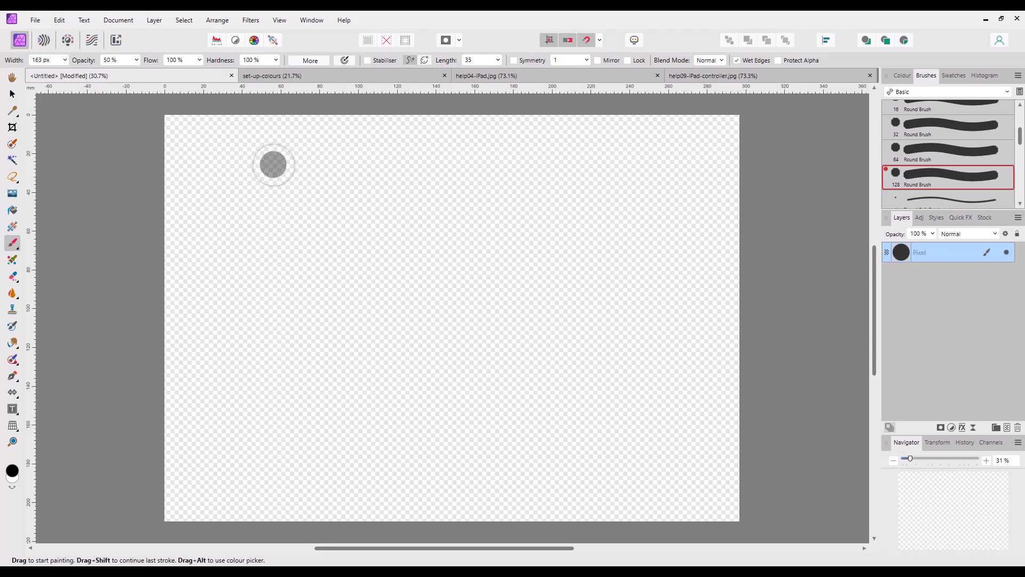
key("8")
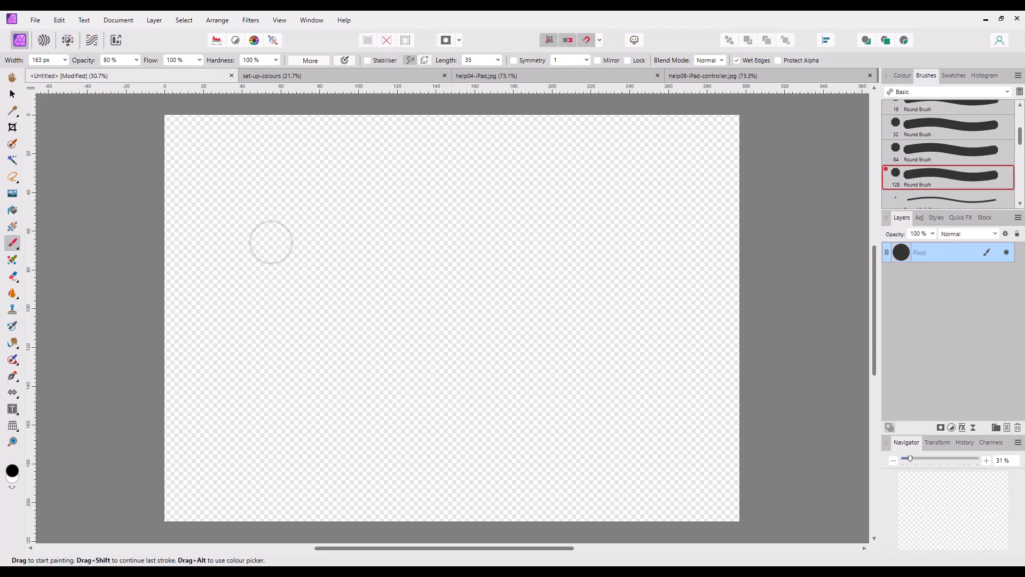
Step: Set the brush opacity to 10%, 40% and finally 48% with the opacity quick keys
key("1")
key("4")
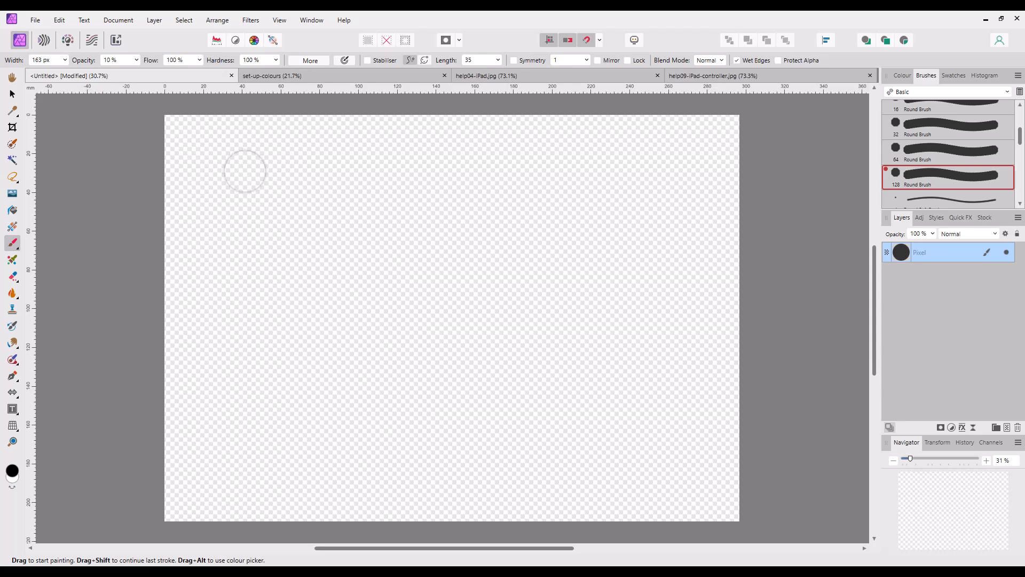
key("4")
left_click(245, 171)
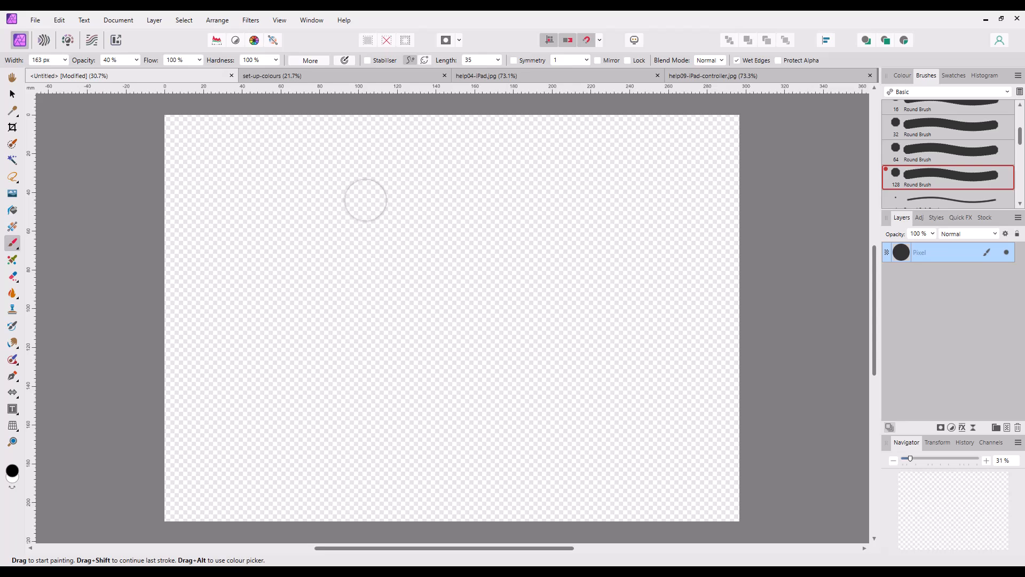
key("4")
key("8")
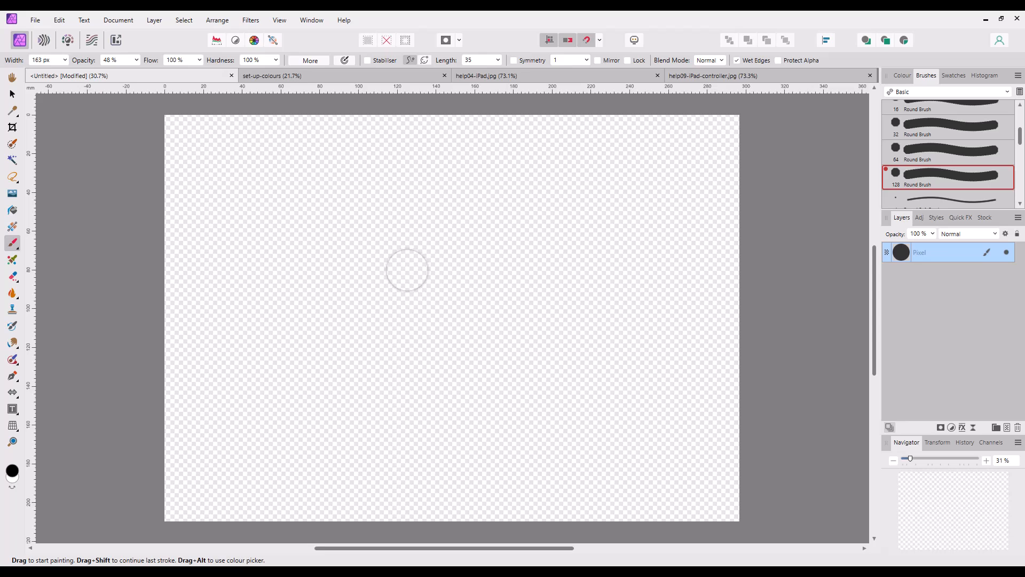
Step: Examine the gestures in help04-iPad.jpg and the Command Controller page in help09-iPad-controller.jpg, and return to the clean untitled canvas
left_click(583, 79)
key("h")
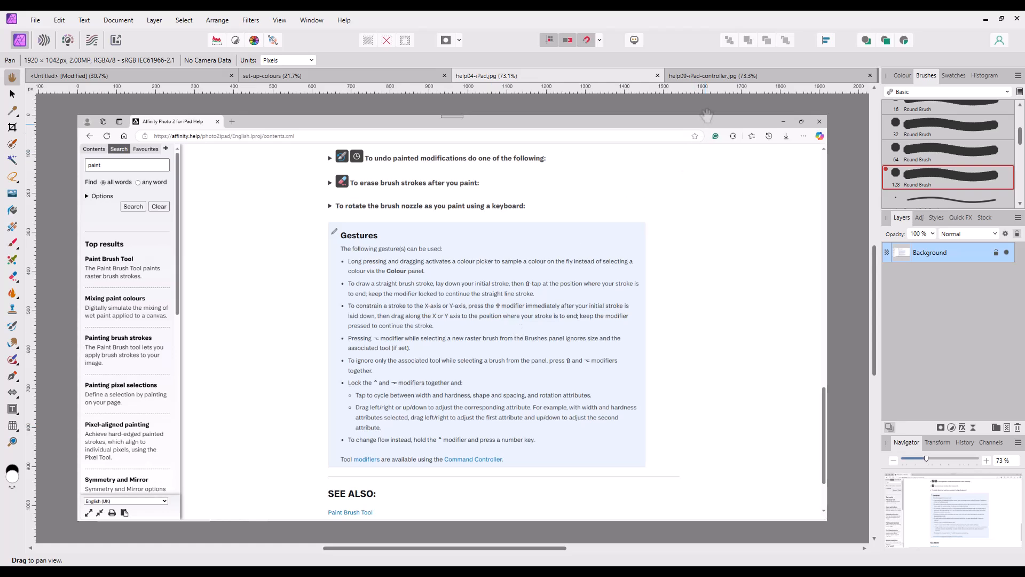
left_click(729, 86)
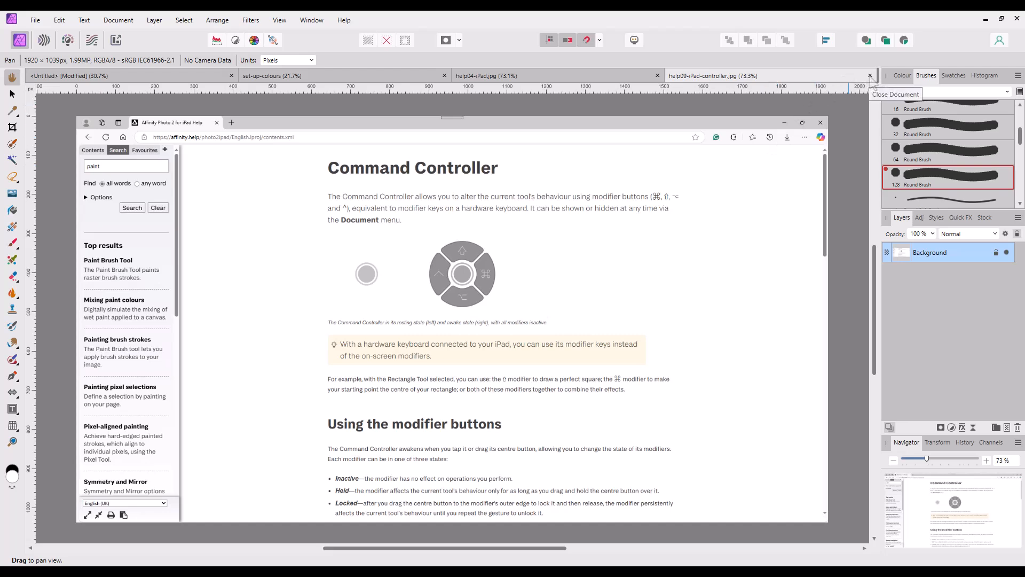
left_click(166, 79)
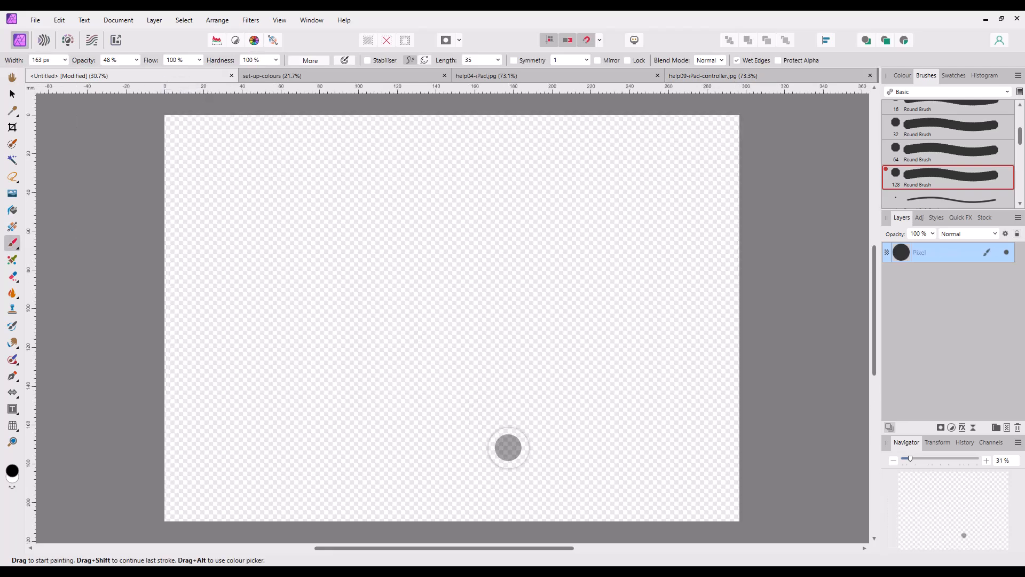
key("ctrl+z")
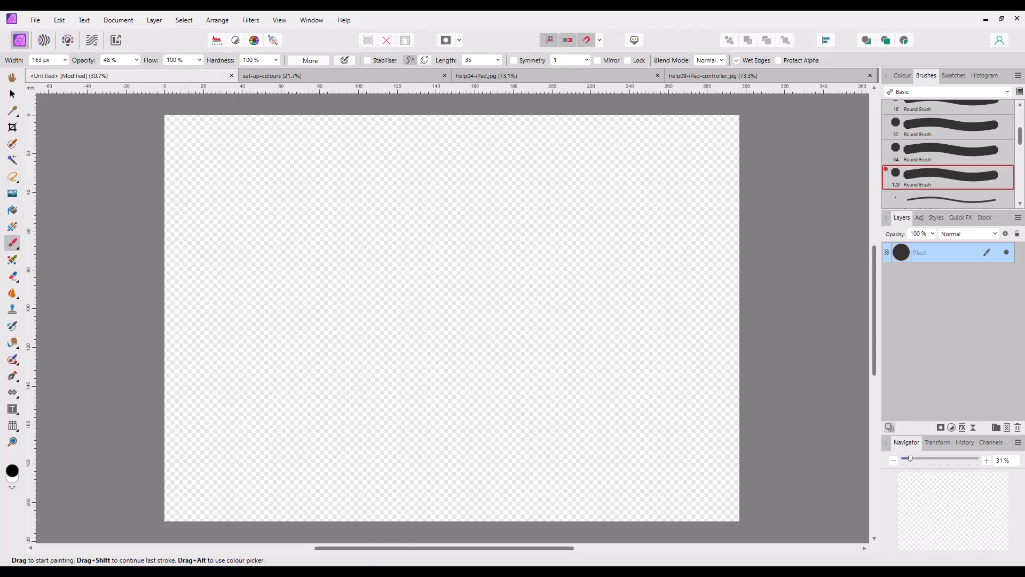
Step: Review the modifier and opacity keys in Affinity Photo Help, and set the brush opacity to 100% back in the untitled document
left_click(431, 547)
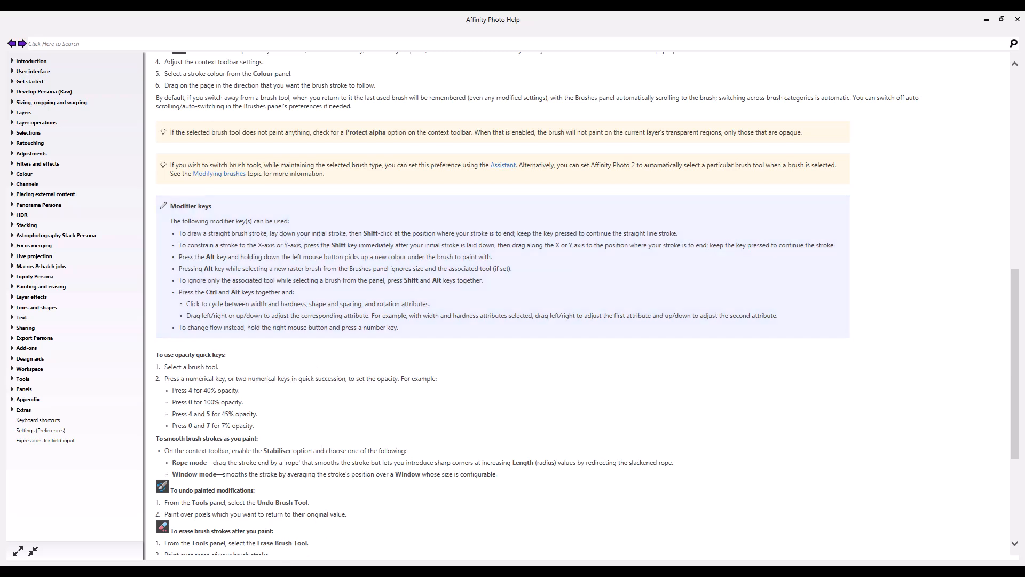
mouse_move(374, 571)
left_click(339, 553)
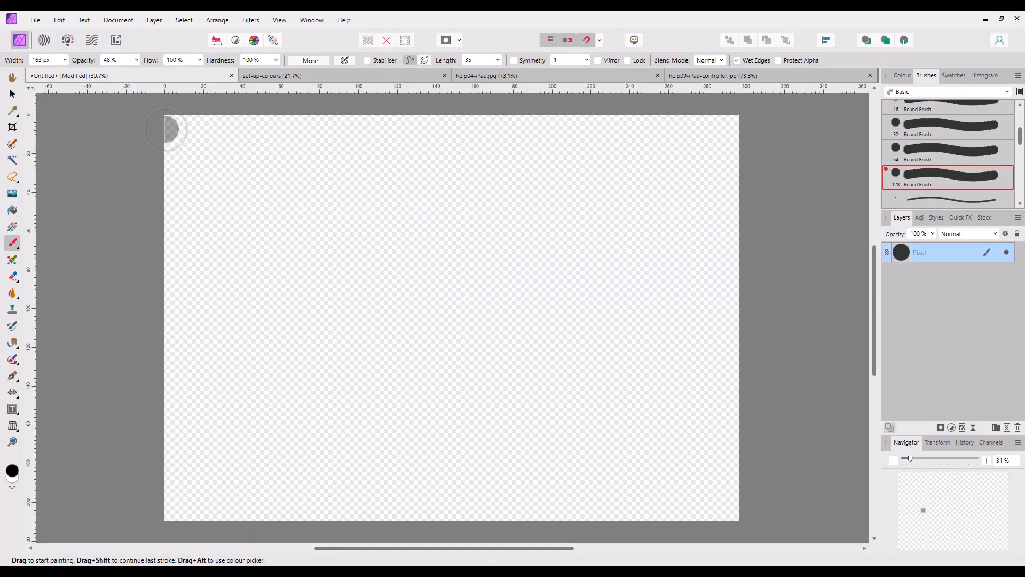
key("0")
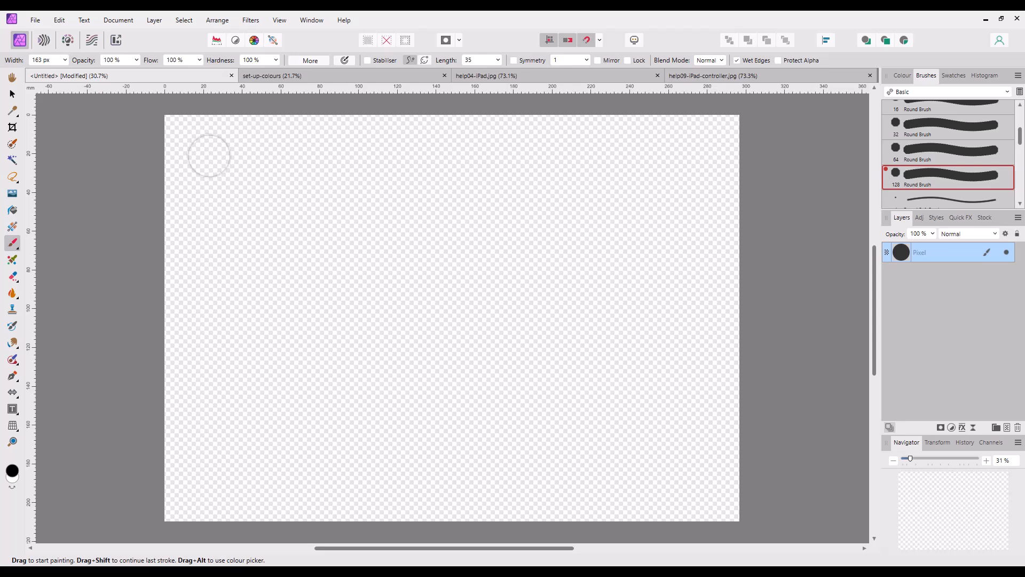
Step: Paint a freehand horizontal stroke about 200 mm long near the canvas top and a perfectly straight one about 230 mm long below it
left_click_drag(212, 156, 597, 156)
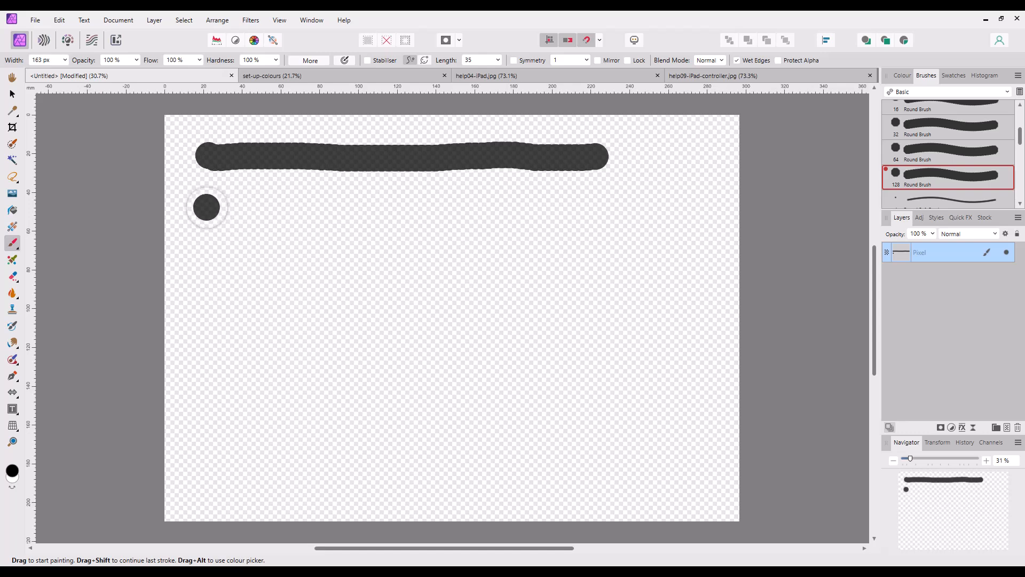
left_click(206, 207)
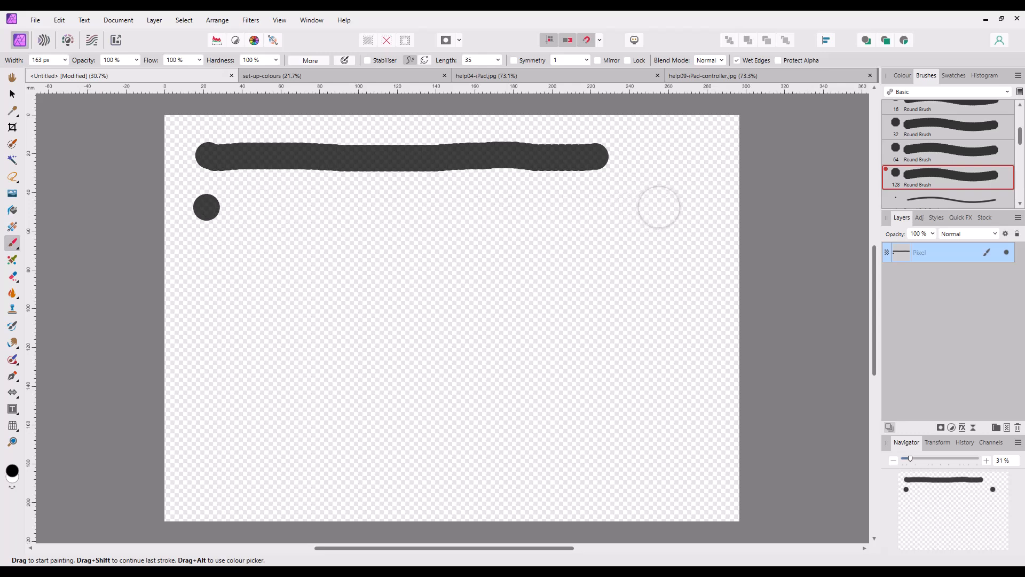
left_click(659, 208, "shift")
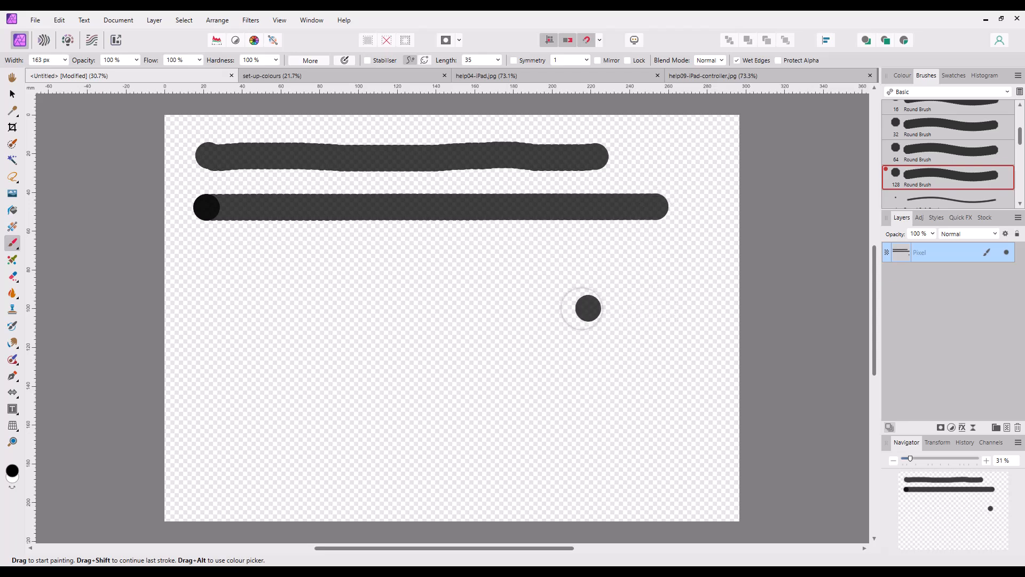
Step: Continue from the straight stroke's end with a zigzag chain of connected straight brush segments running back across the canvas
left_click(530, 302, "shift")
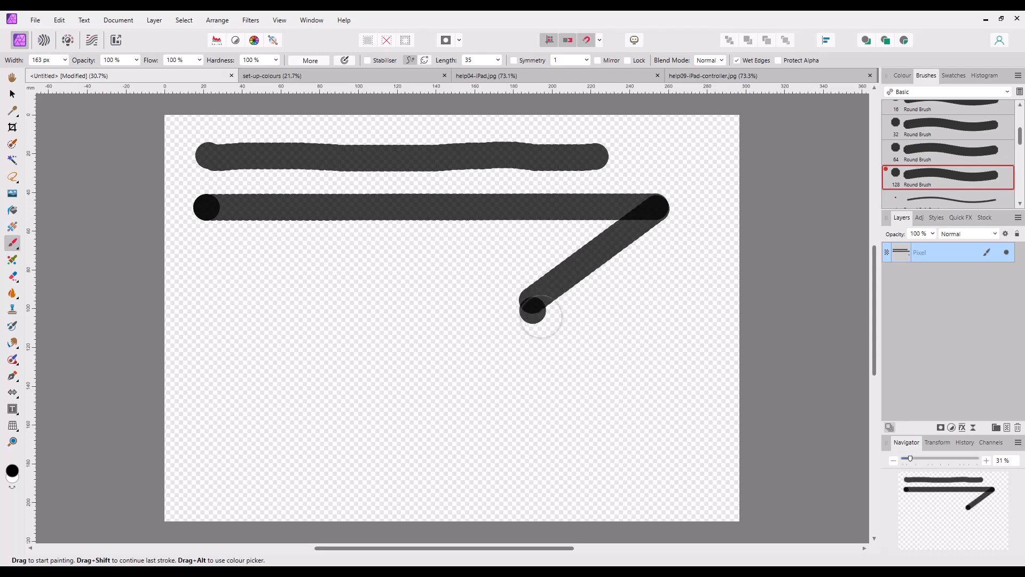
left_click(605, 325, "shift")
left_click(551, 369, "shift")
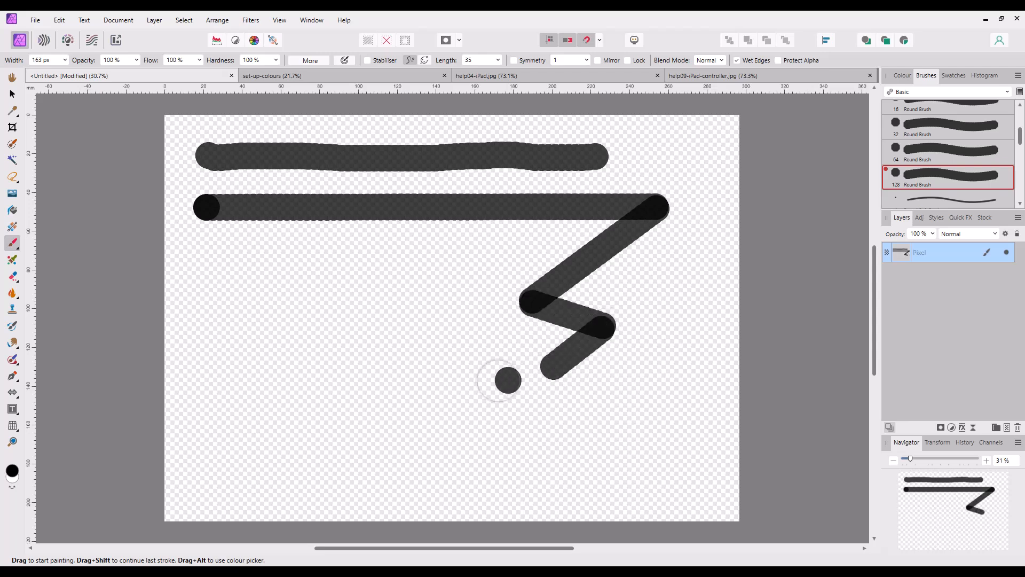
left_click(433, 351, "shift")
left_click(385, 271, "shift")
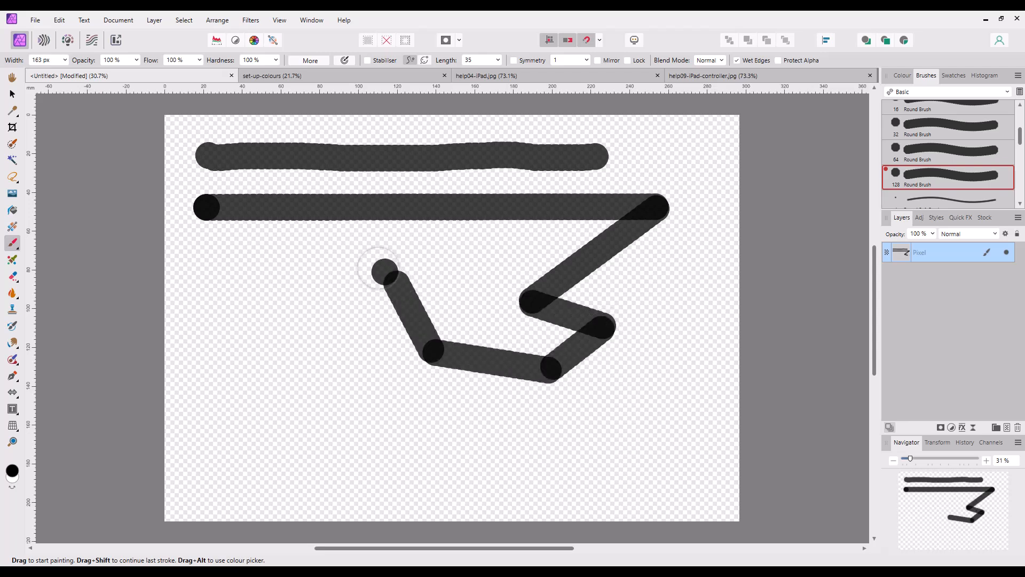
left_click(324, 264, "shift")
left_click(218, 276, "shift")
left_click(216, 363, "shift")
left_click(285, 377, "shift")
left_click(325, 376)
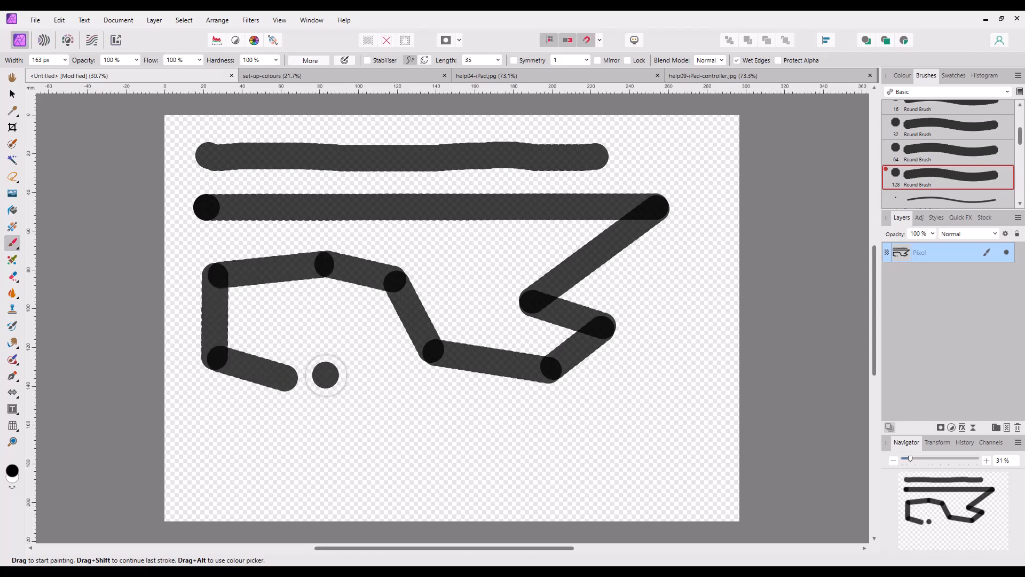
Step: Undo all the freehand and straight practice strokes back to an empty canvas
key("ctrl+z")
key("ctrl+z")
key("ctrl+z")
key("ctrl+z")
key("ctrl+z")
key("ctrl+z")
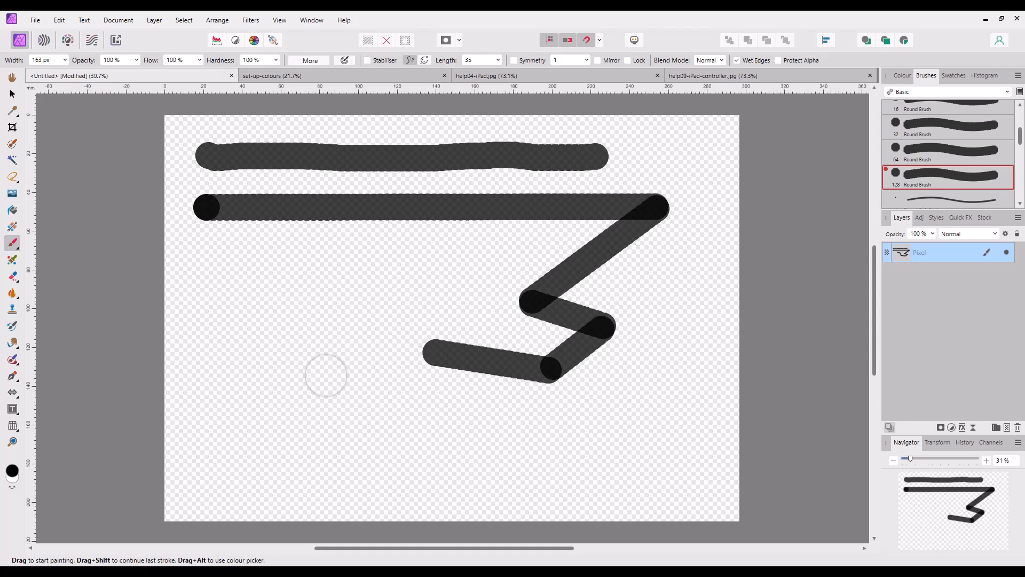
key("ctrl+z")
key("ctrl+z")
left_click(326, 376)
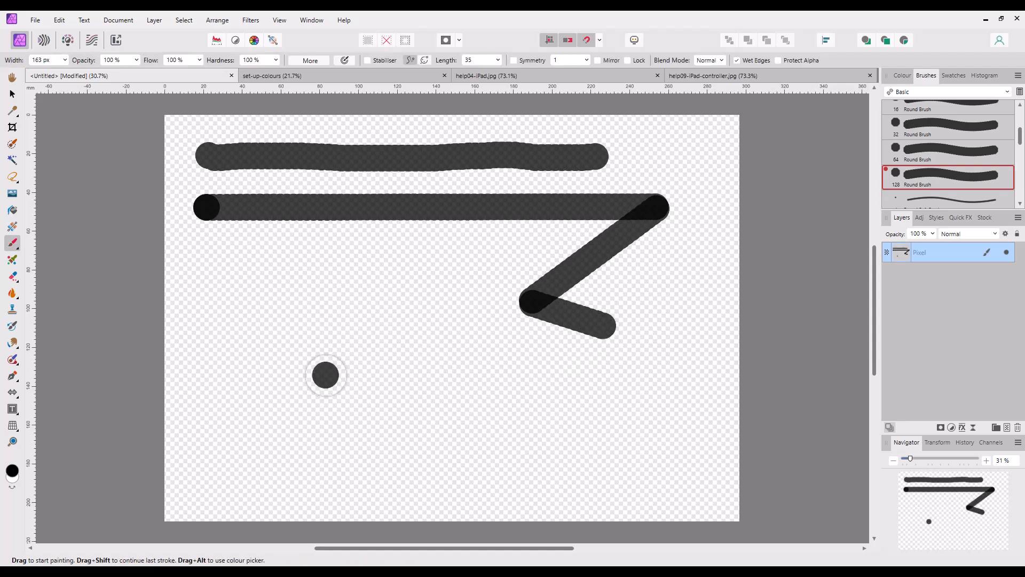
key("ctrl+z")
key("ctrl+z")
left_click(315, 312)
key("ctrl+z")
key("ctrl+z")
key("ctrl+z")
left_click(314, 307)
key("ctrl+z")
key("ctrl+z")
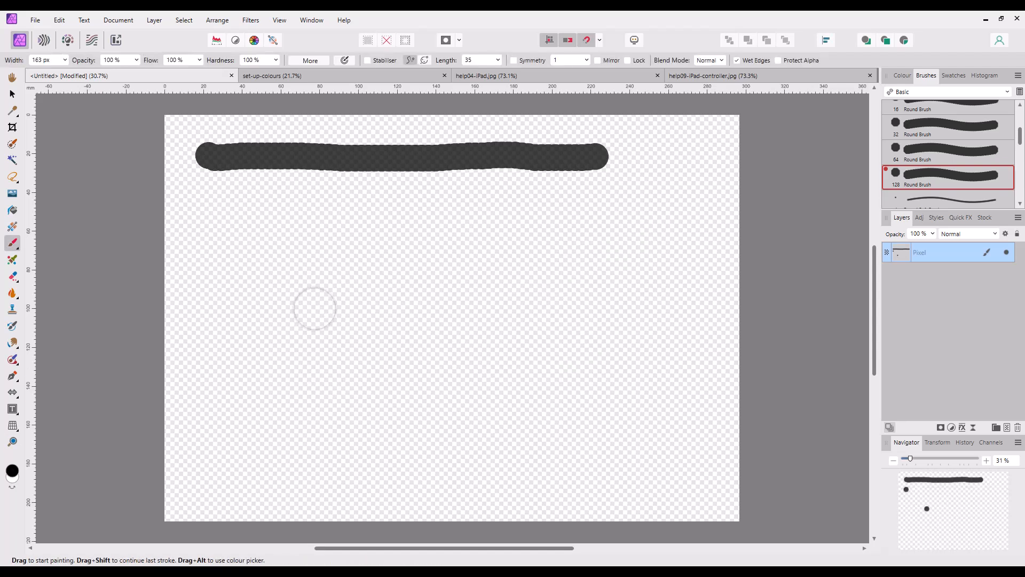
key("ctrl+z")
key("ctrl+z")
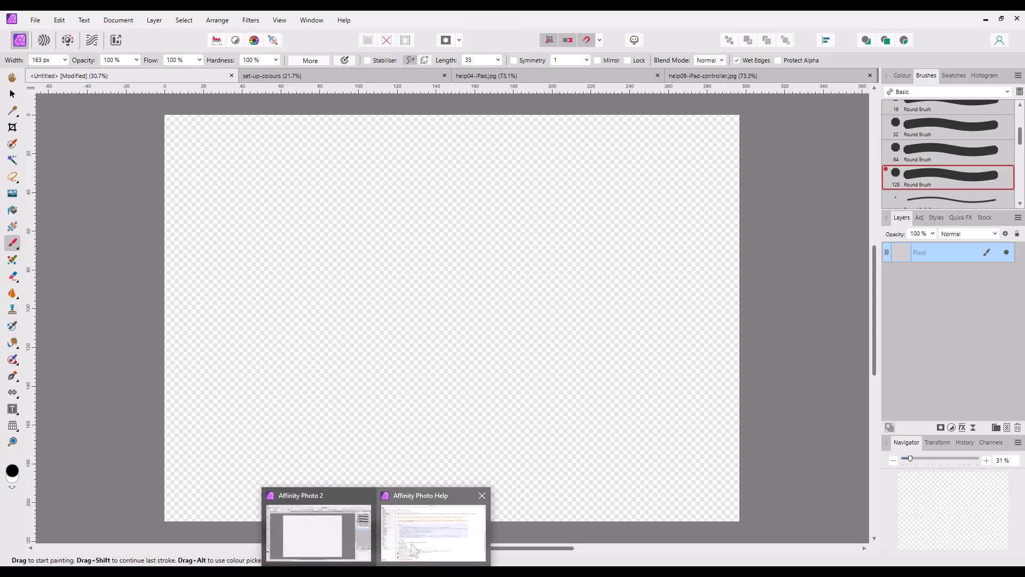
Step: Read the modifier keys section in Affinity Photo Help and return to Affinity Photo 2
left_click(414, 548)
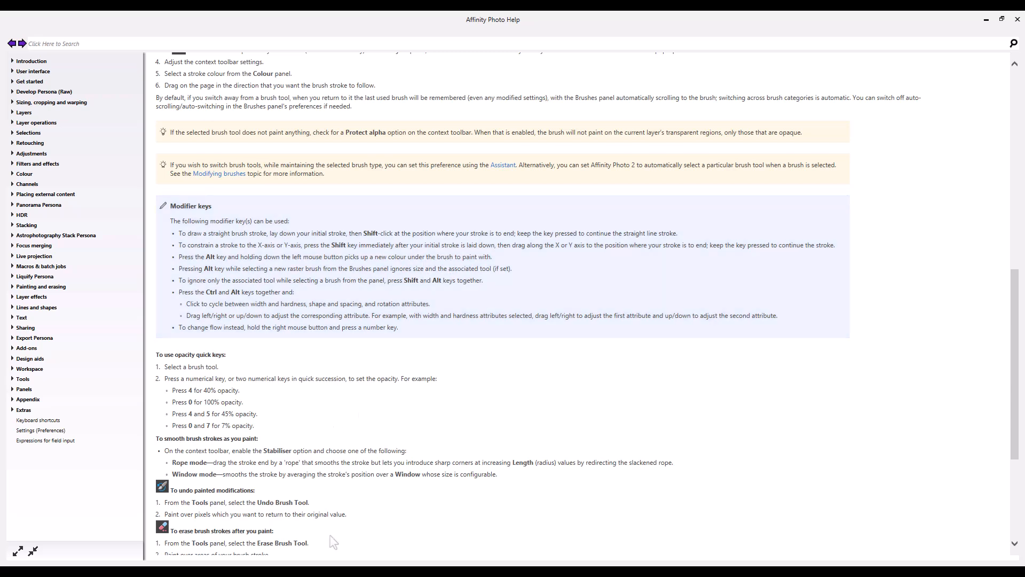
mouse_move(376, 570)
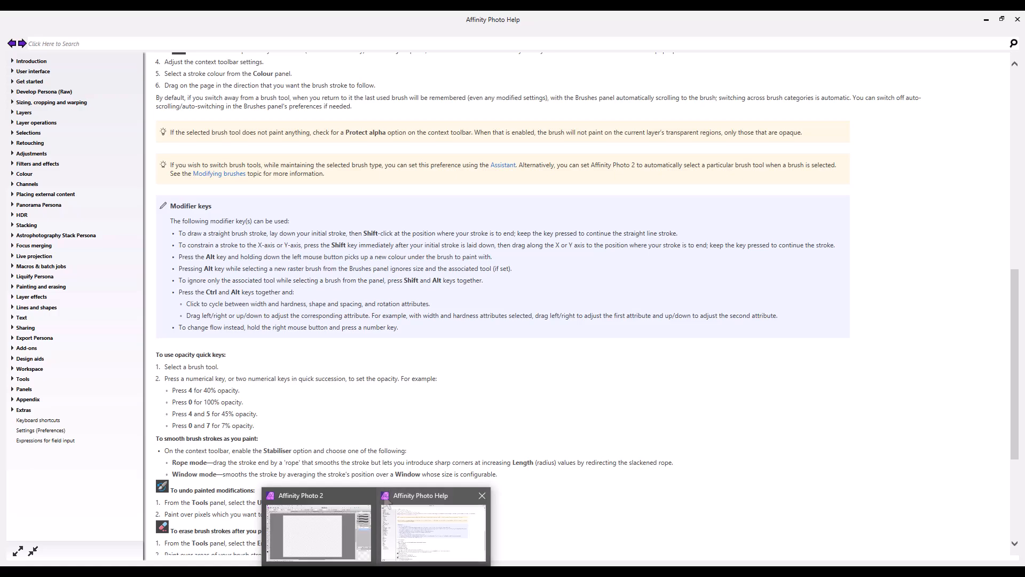
left_click(341, 555)
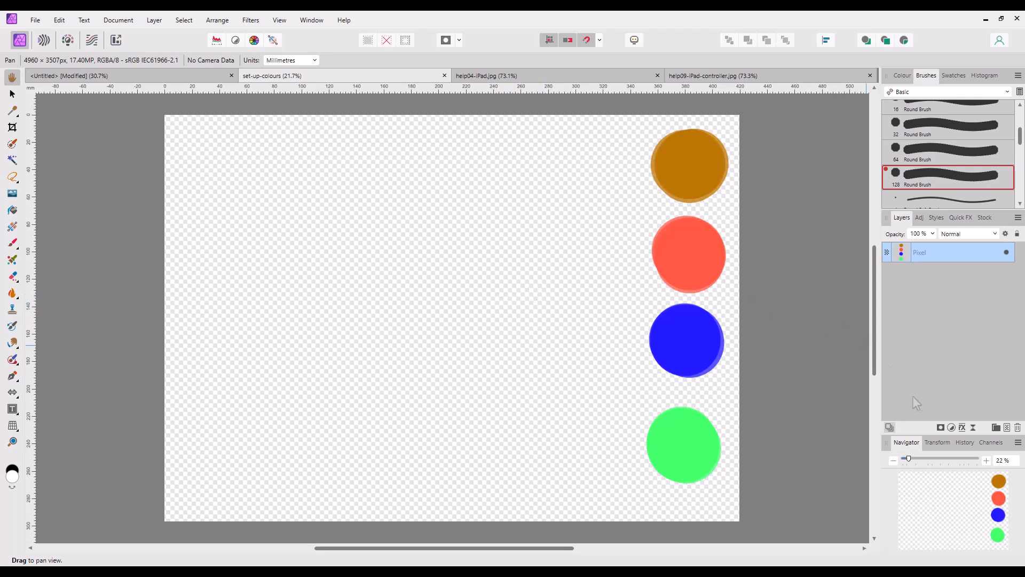
Step: Add a new pixel layer to set-up-colours, activate the Paint Brush Tool and show the colour settings
left_click(1007, 428)
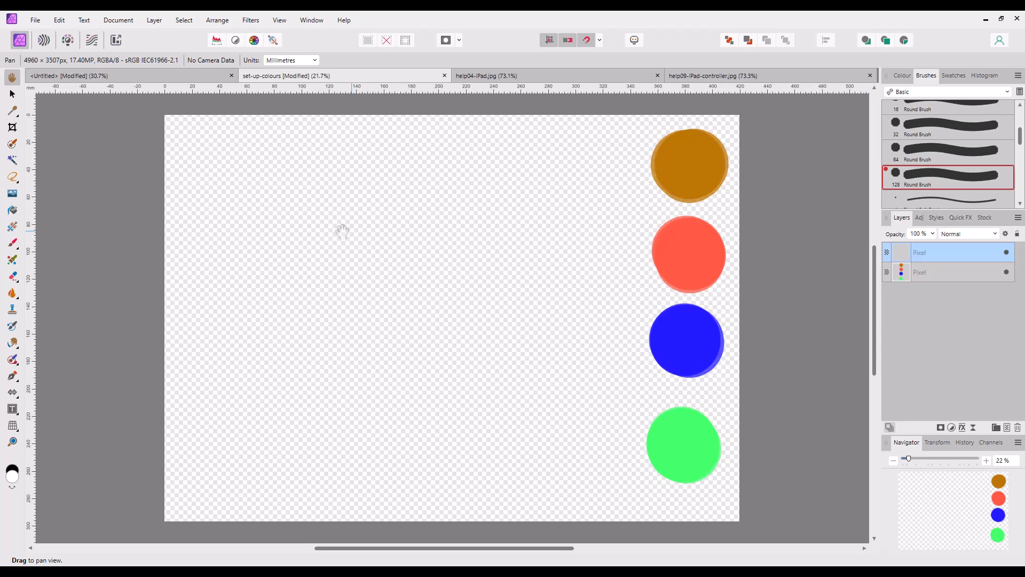
left_click(12, 244)
left_click(247, 201)
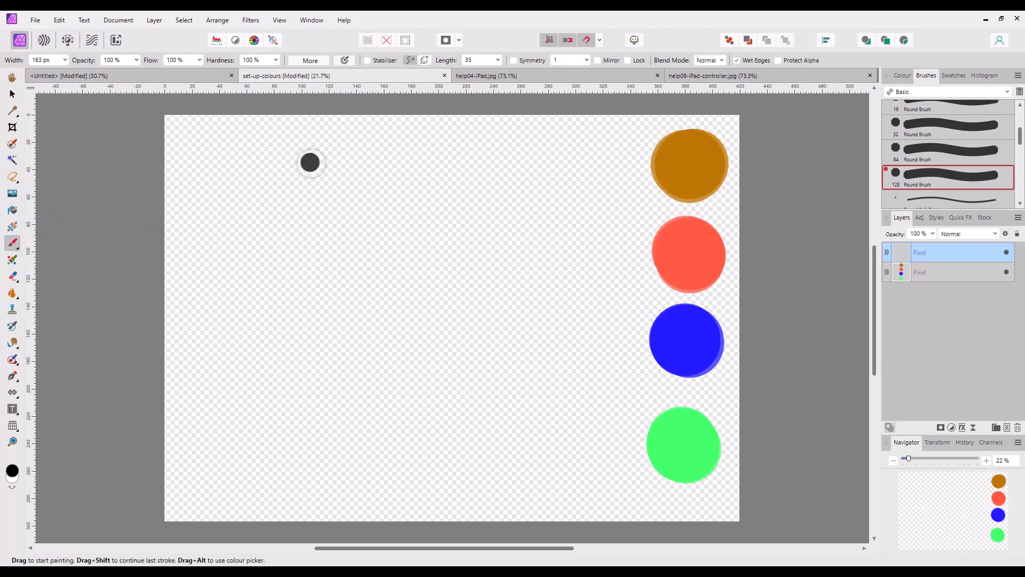
left_click(903, 76)
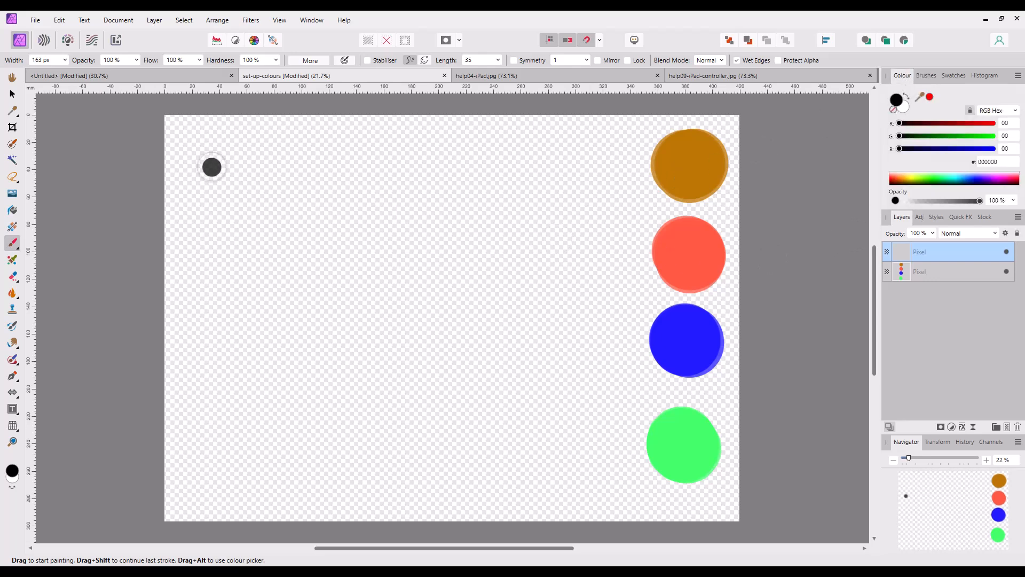
Step: Enlarge the brush width to 328 px and paint a short black horizontal stroke near the canvas's upper-left corner
key("bracketright")
key("bracketright")
key("bracketright")
key("bracketright")
key("bracketright")
key("bracketright")
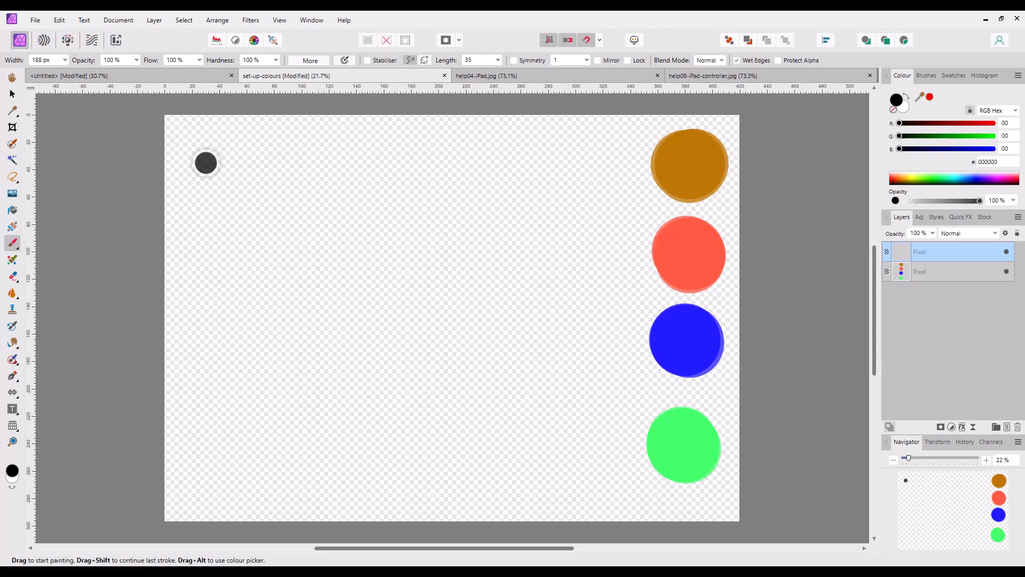
left_click_drag(208, 163, 315, 162)
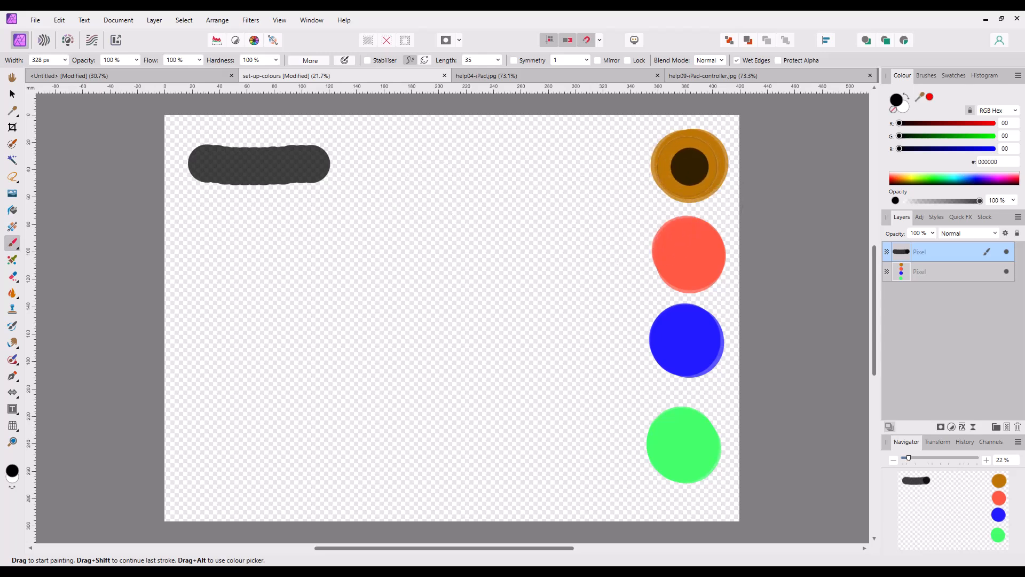
Step: Sample the brown and red circles with the brush's colour picker modifier, painting a horizontal stroke in each colour below the black one
key("alt")
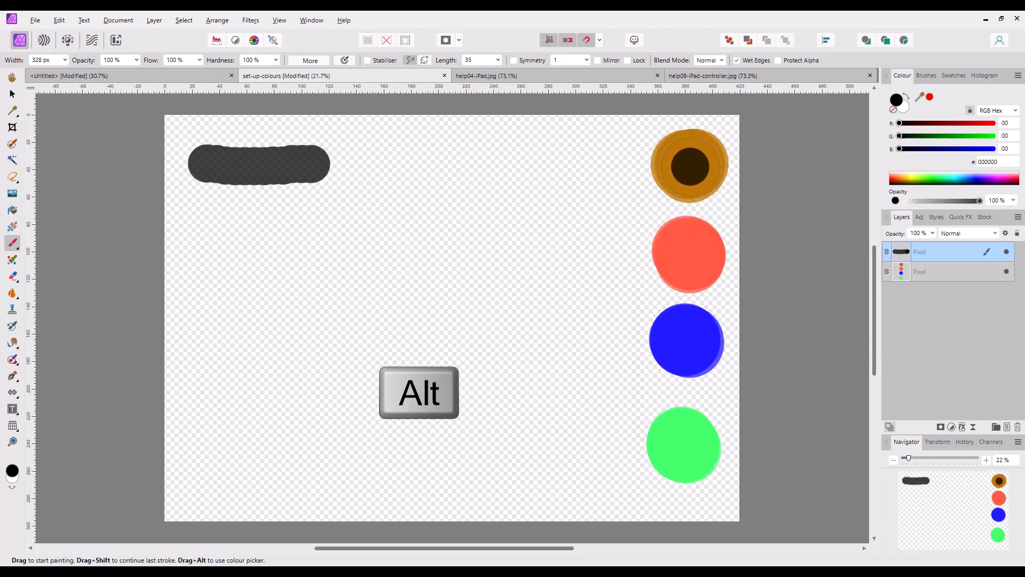
left_click(690, 163, "alt")
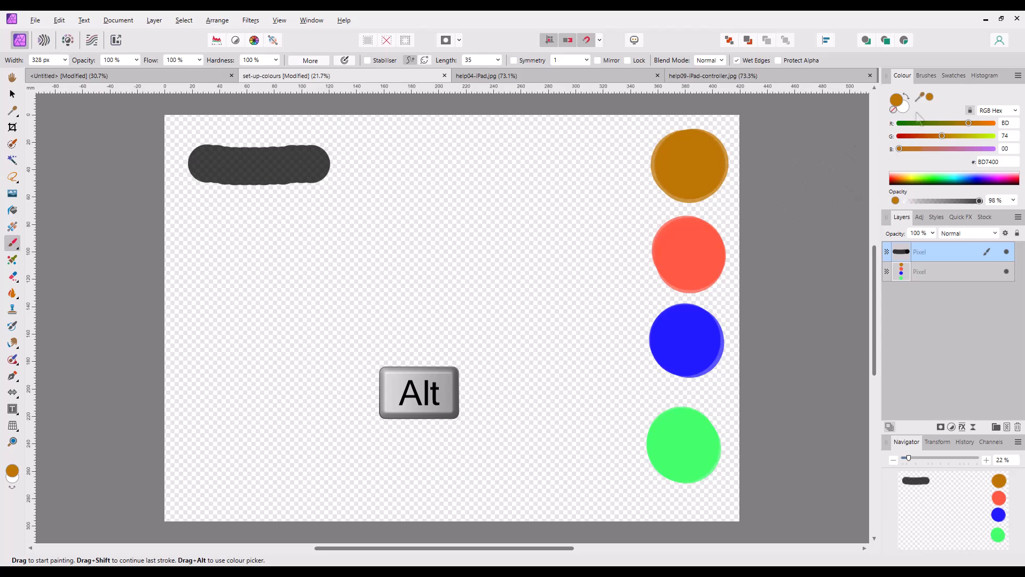
left_click_drag(208, 211, 304, 213)
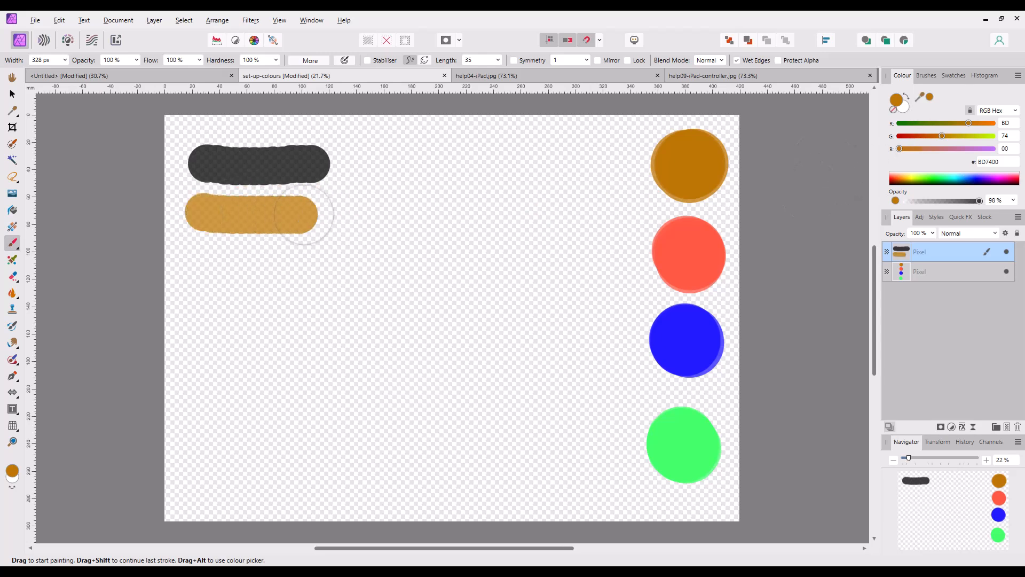
left_click(689, 262)
left_click(688, 260, "alt")
left_click_drag(195, 271, 347, 278)
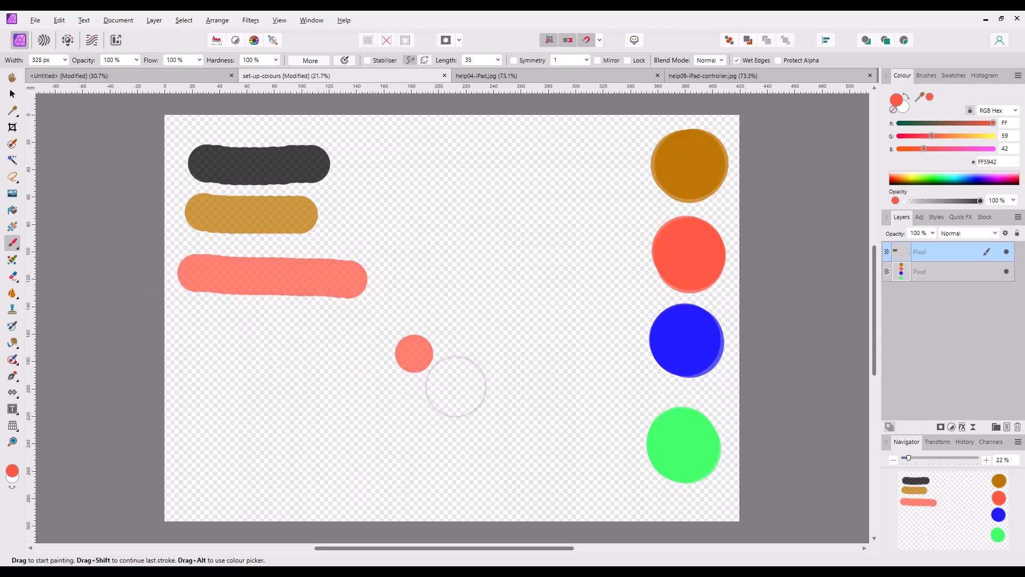
Step: Sample the blue and green circles, painting a horizontal stroke in each colour below the red one, and undo any stray green dabs
left_click(682, 347)
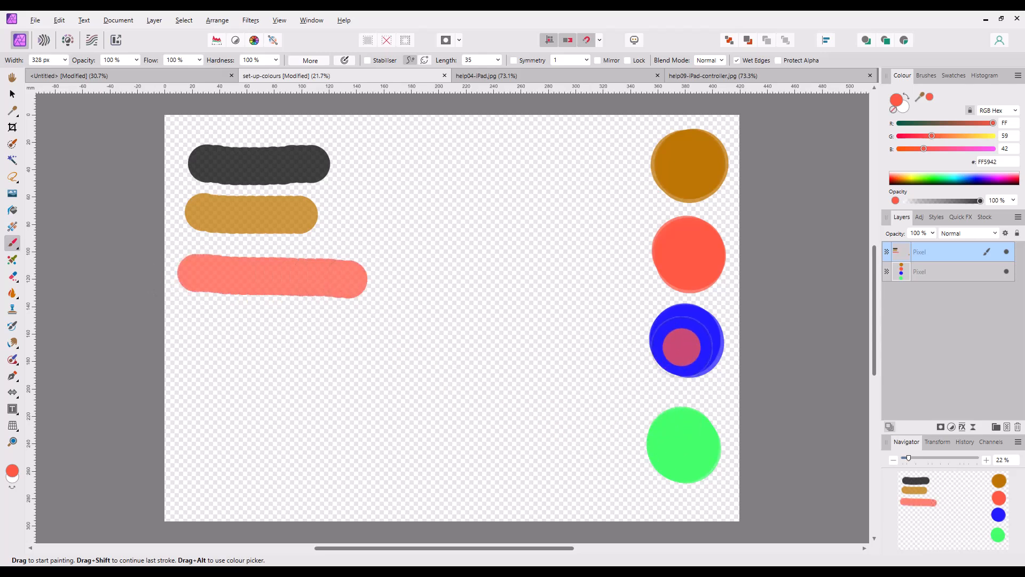
left_click_drag(199, 342, 351, 345)
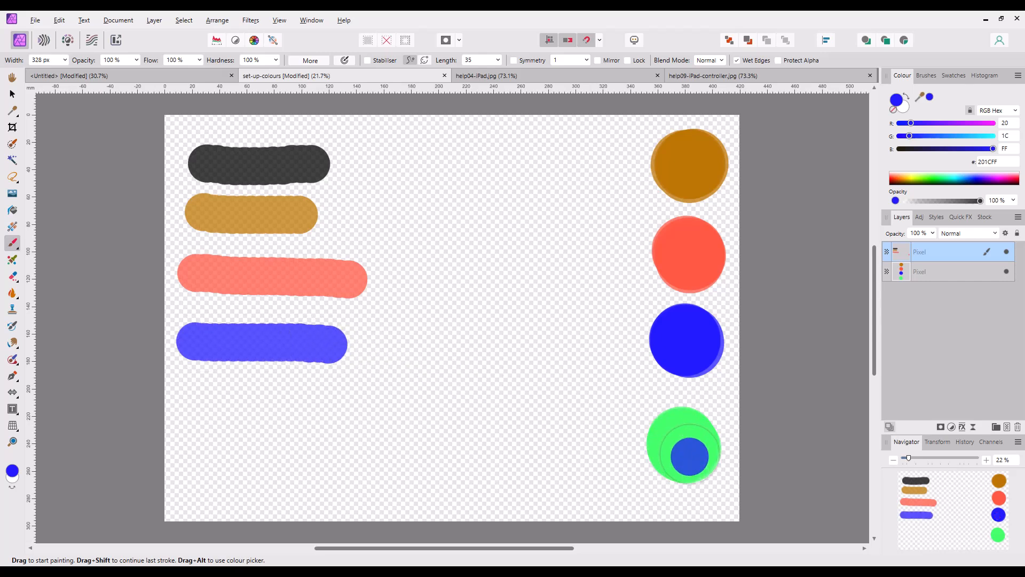
left_click(689, 457, "alt")
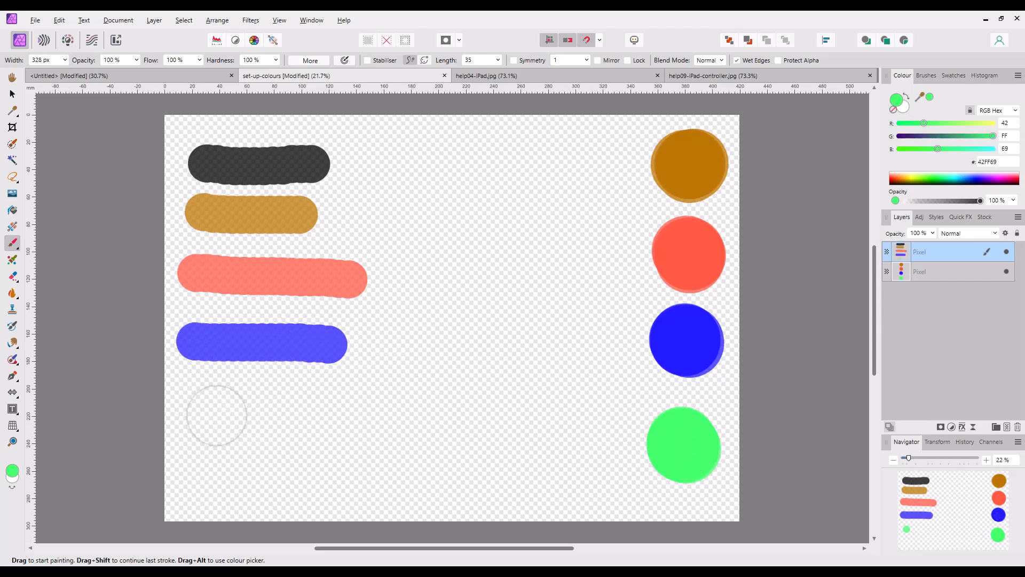
left_click_drag(210, 415, 315, 415)
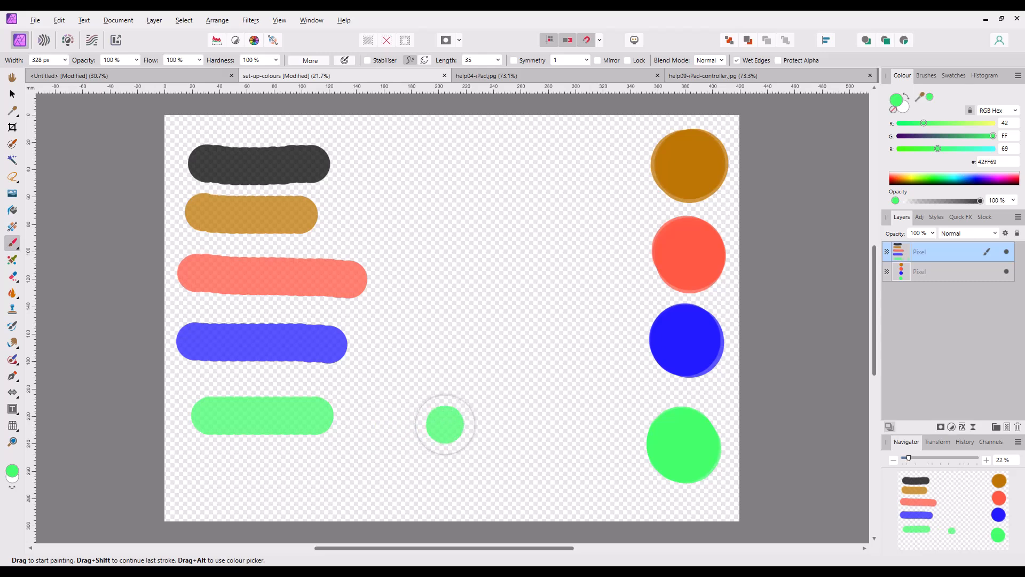
key("ctrl+z")
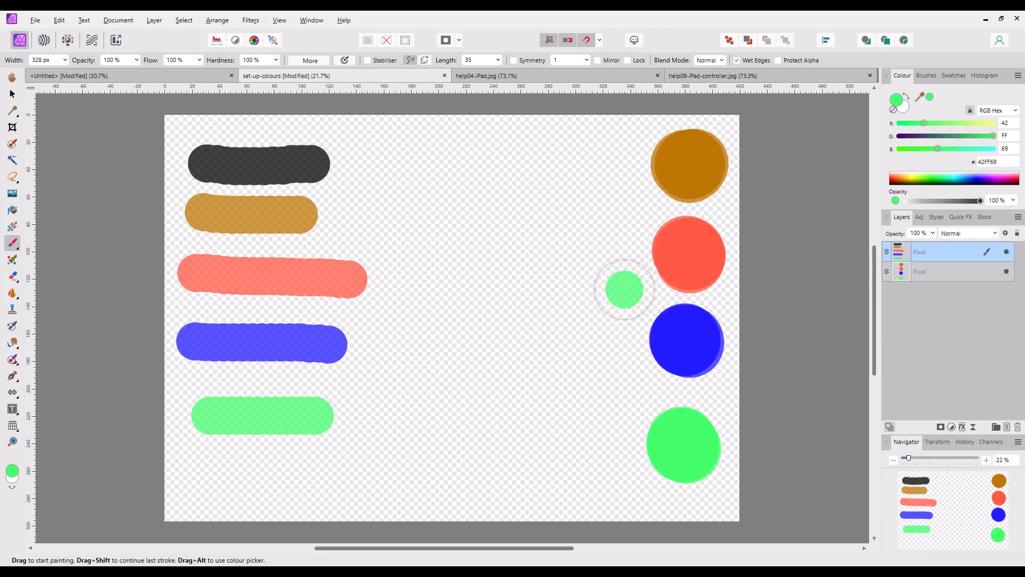
left_click(570, 303)
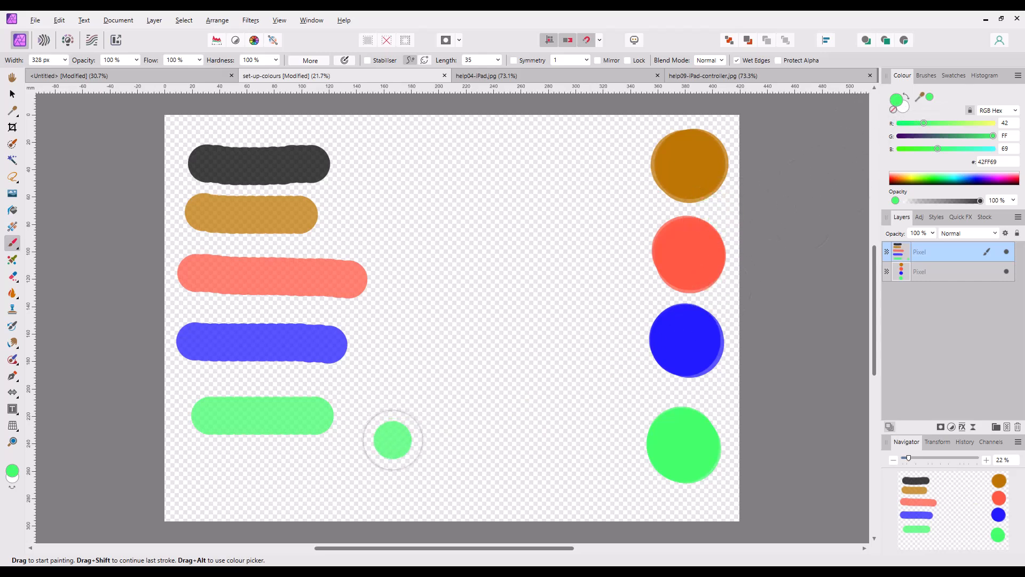
left_click(393, 438)
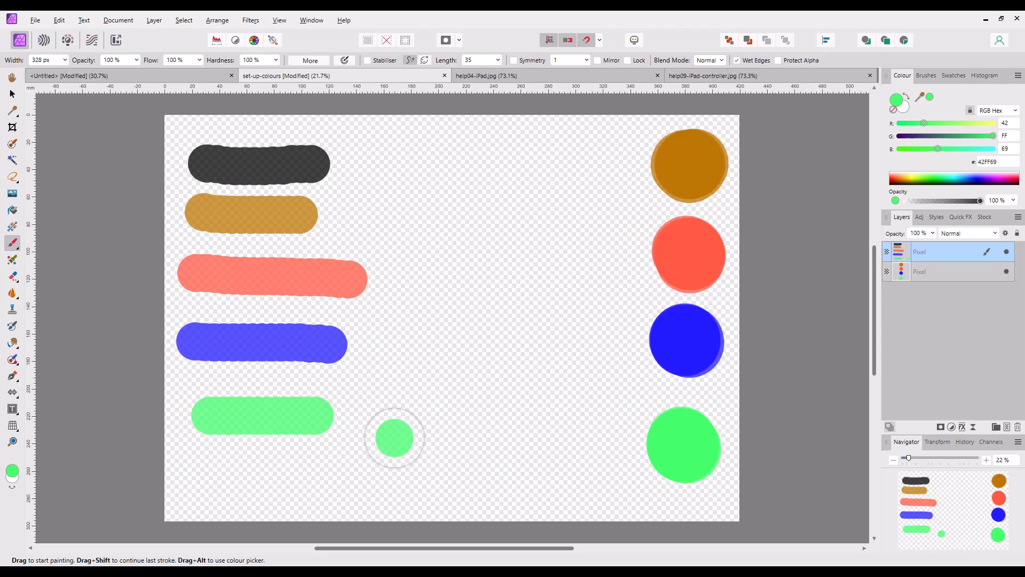
key("ctrl+z")
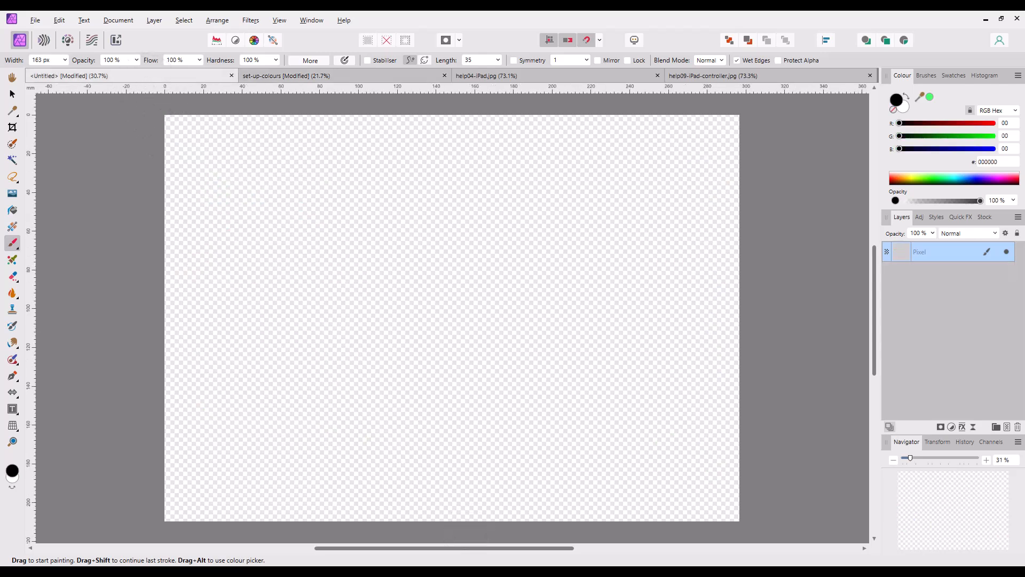
Step: Review the modifier keys in Affinity Photo Help and display the Basic brushes back in the untitled document
left_click(437, 547)
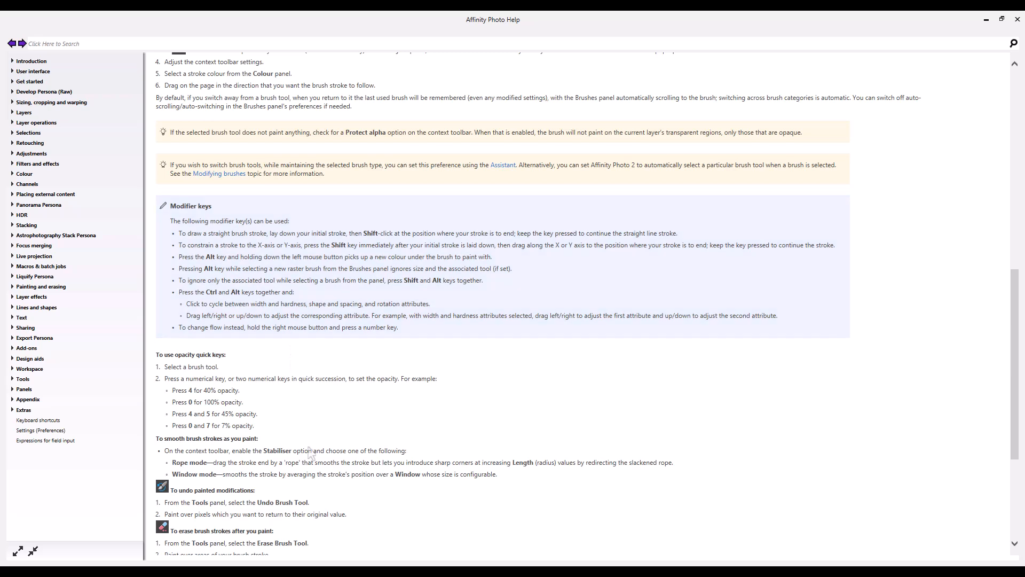
mouse_move(376, 571)
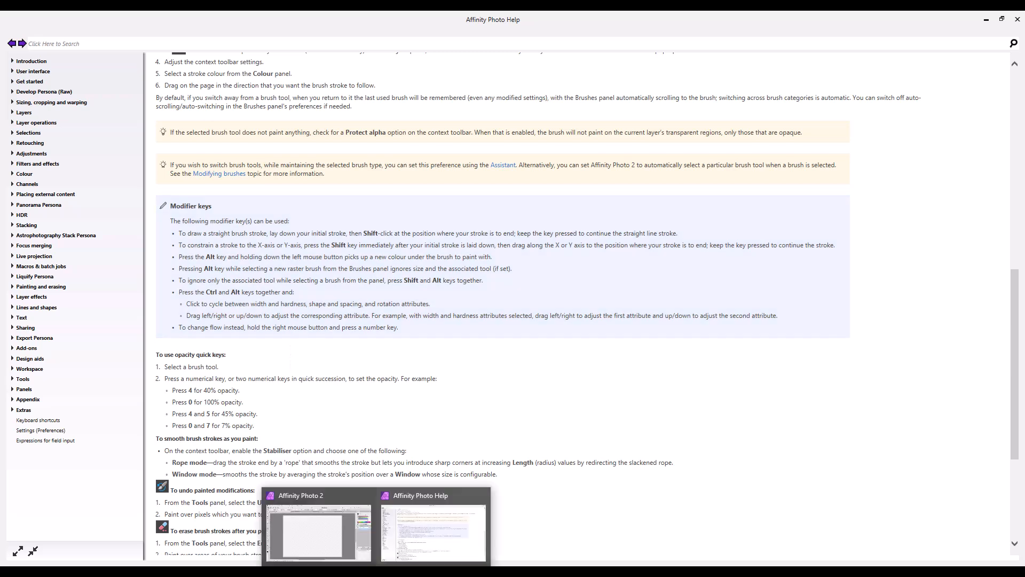
left_click(322, 556)
left_click(313, 306)
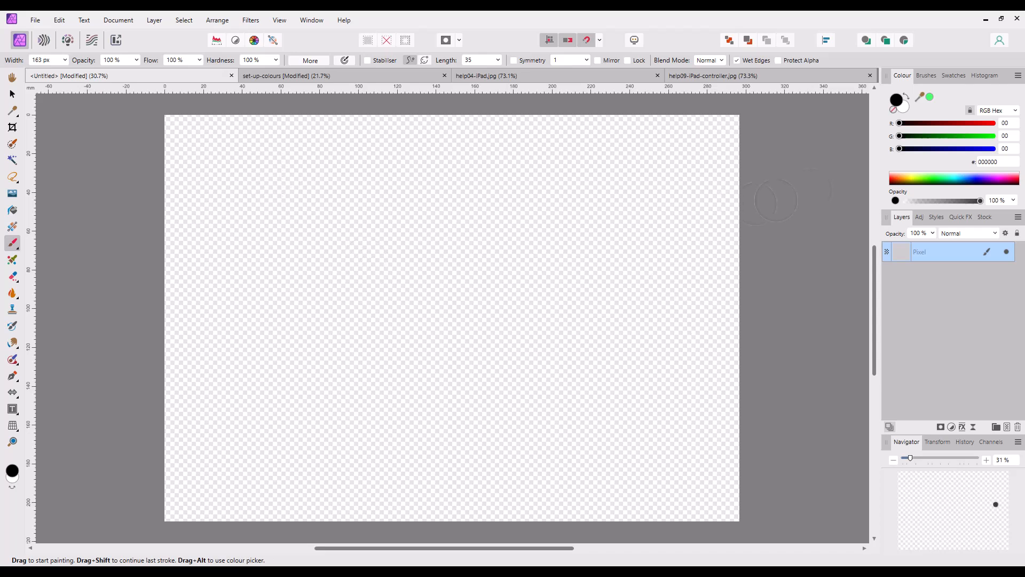
left_click(927, 75)
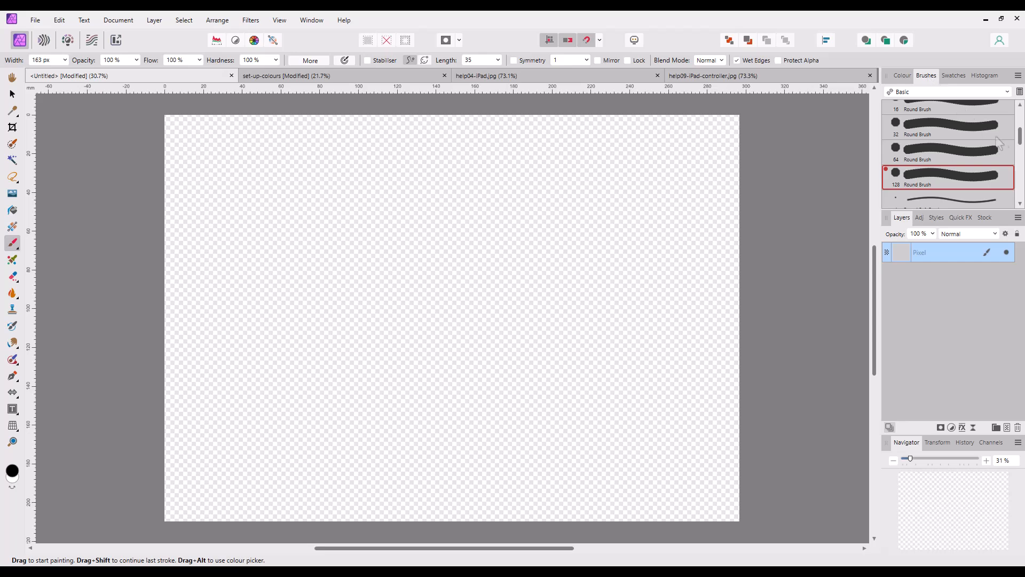
Step: Switch the brush category to Acrylics and choose the Gradual Acrylic Sand Paper 01 brush
left_click(1007, 93)
scroll(878, 143, "up", 3)
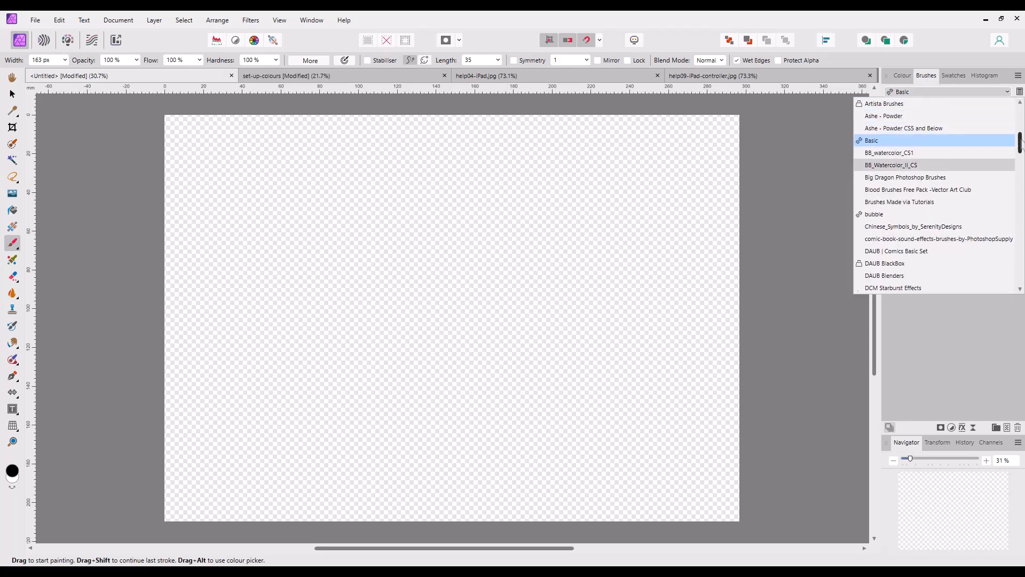
left_click(877, 141)
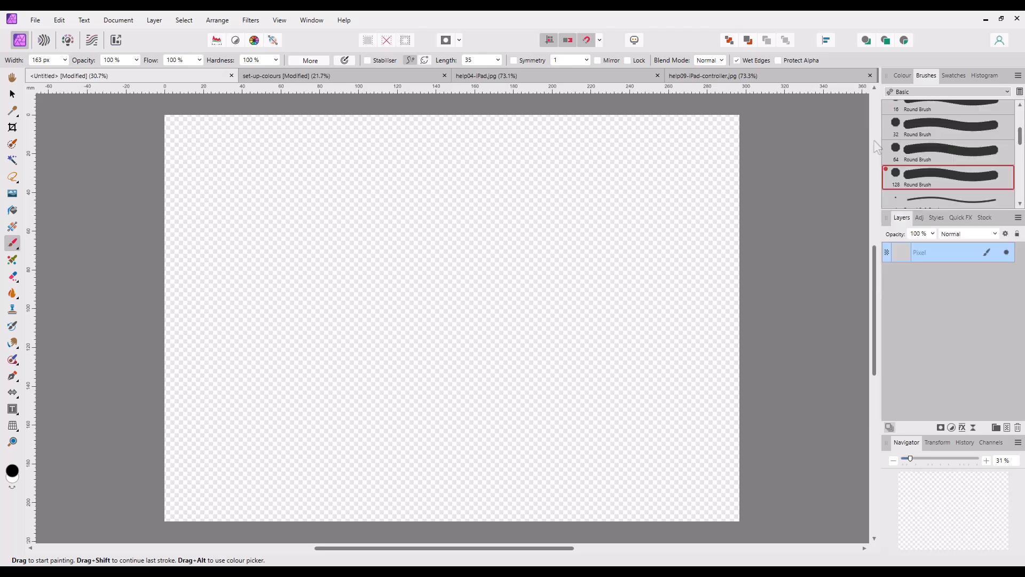
scroll(948, 154, "down", 3)
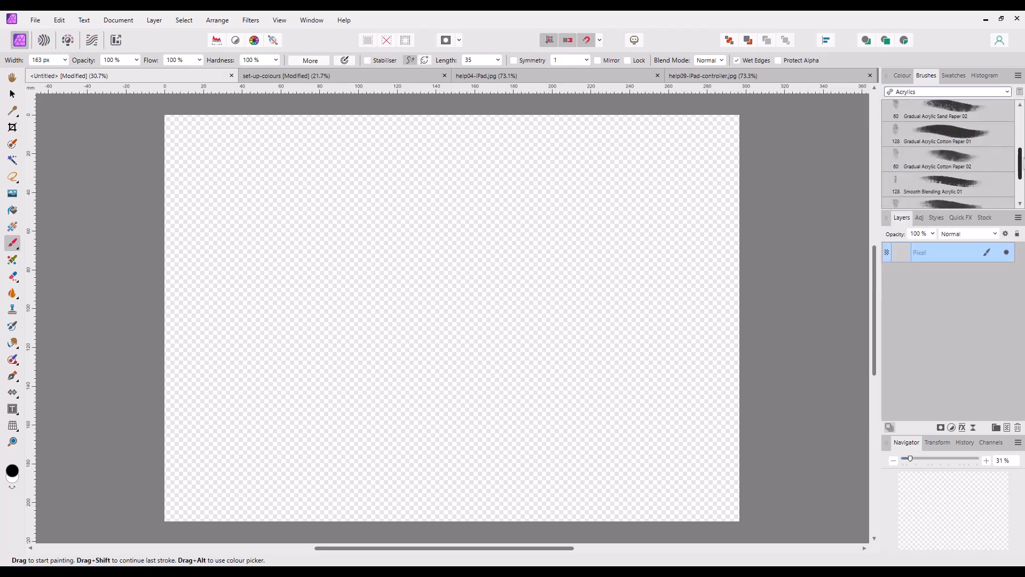
scroll(948, 154, "down", 2)
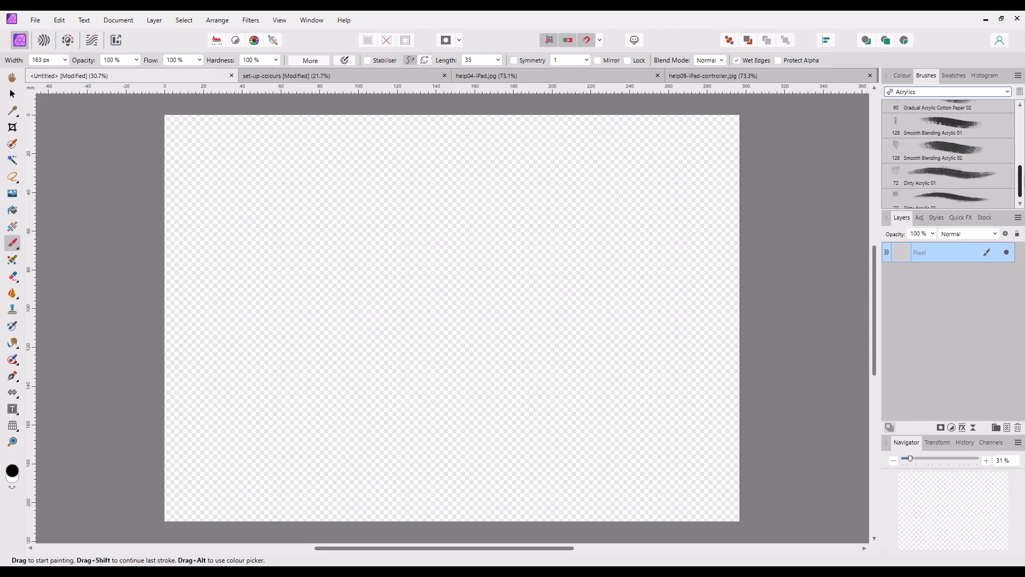
scroll(1006, 150, "up", 6)
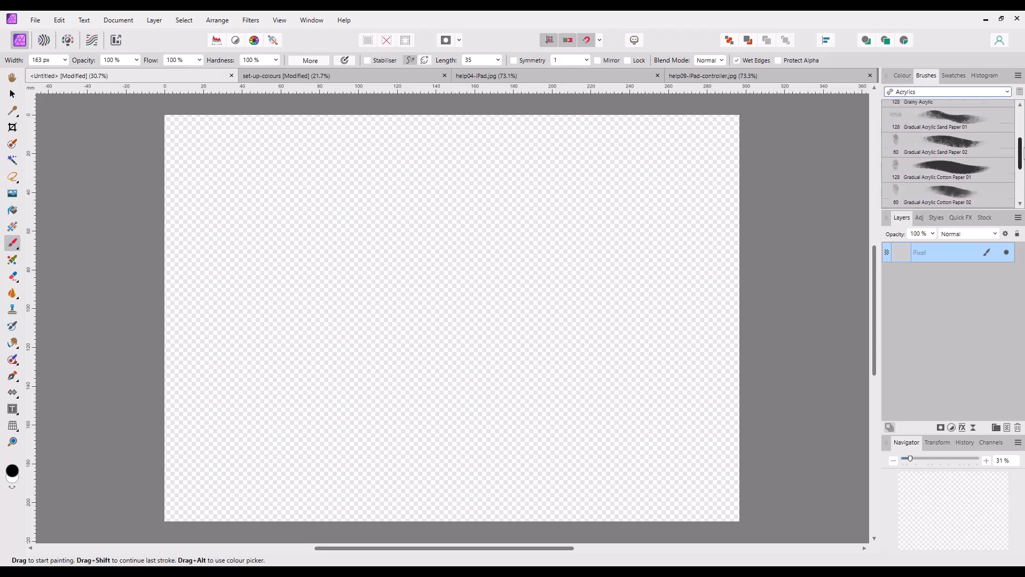
left_click(958, 164)
Step: Enlarge the acrylic brush width to 450 px and undo any stray marks on the canvas
left_click_drag(328, 208, 310, 217)
key("bracketright")
key("bracketright")
key("bracketright")
key("bracketright")
key("bracketright")
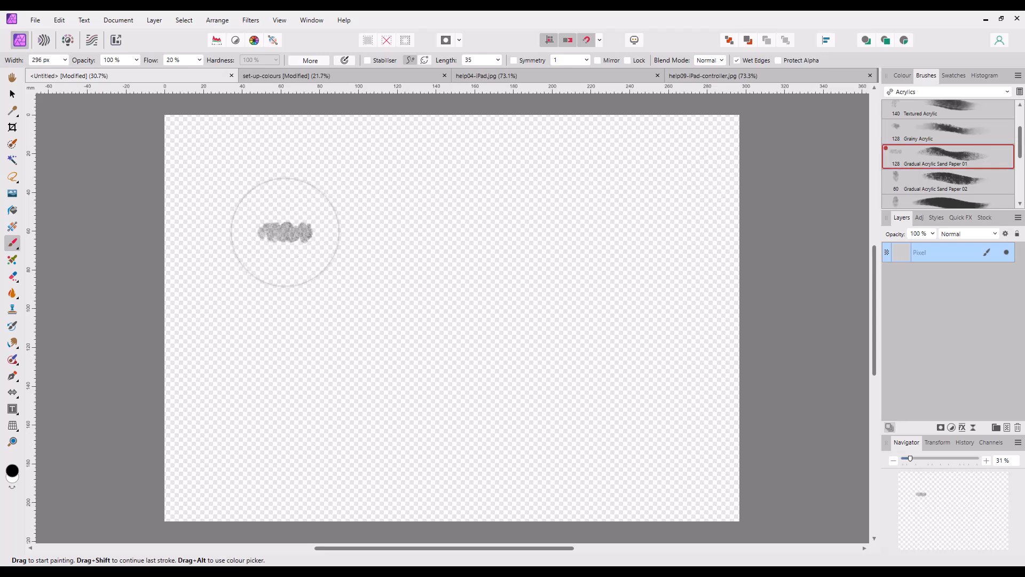
key("bracketright")
key("bracketright")
key("bracketright")
key("bracketright")
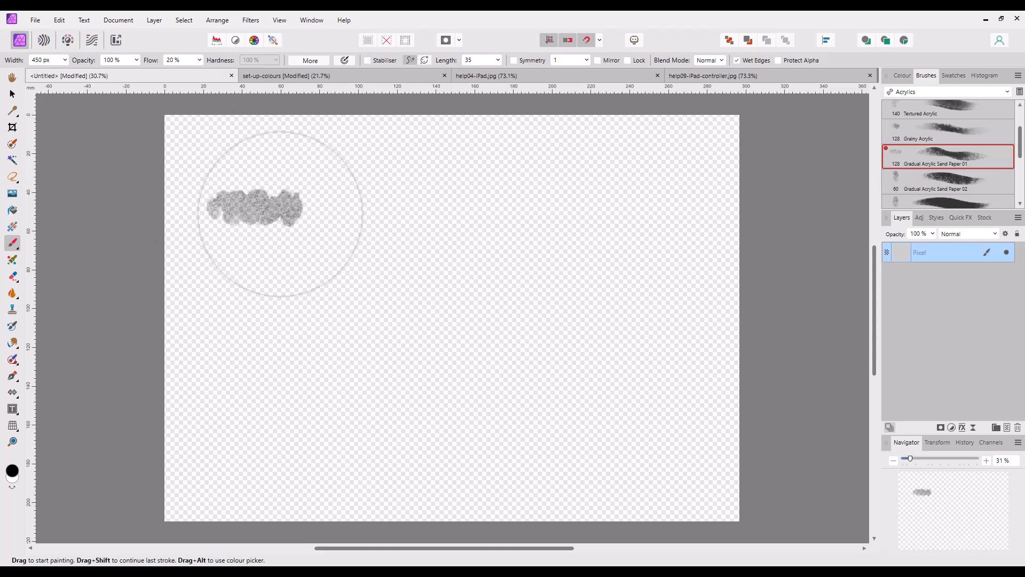
key("ctrl+z")
key("ctrl+z")
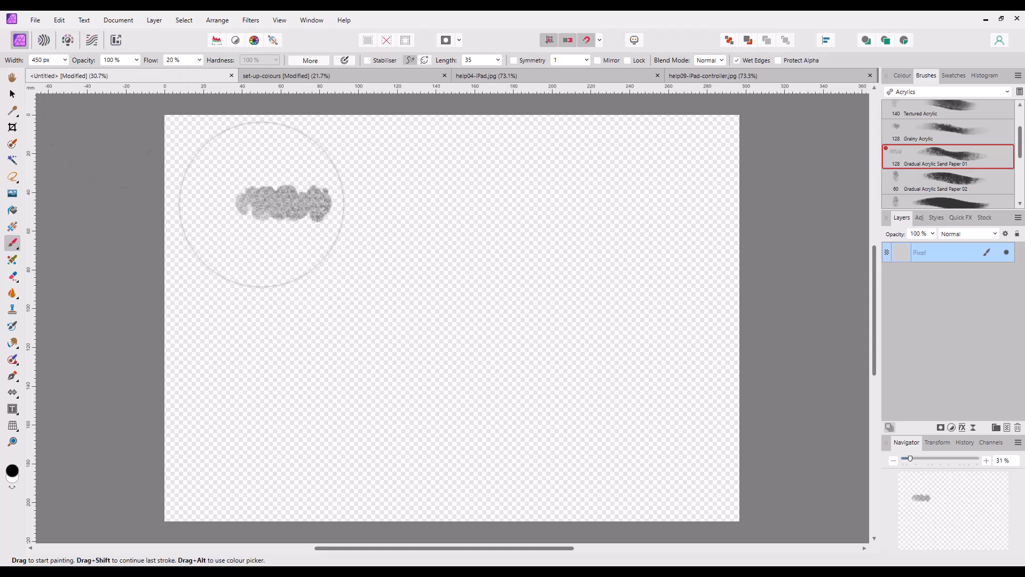
Step: Adjust the brush width interactively on the canvas to 462 px with 100 % hardness and undo any stray mark
key("ctrl+alt")
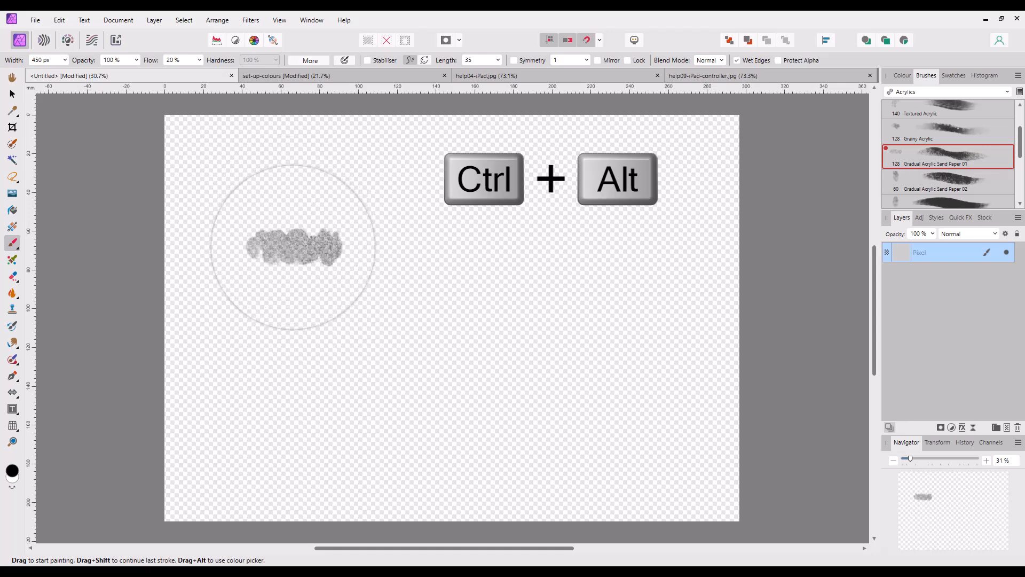
left_click_drag(293, 245, 294, 244, "ctrl+alt")
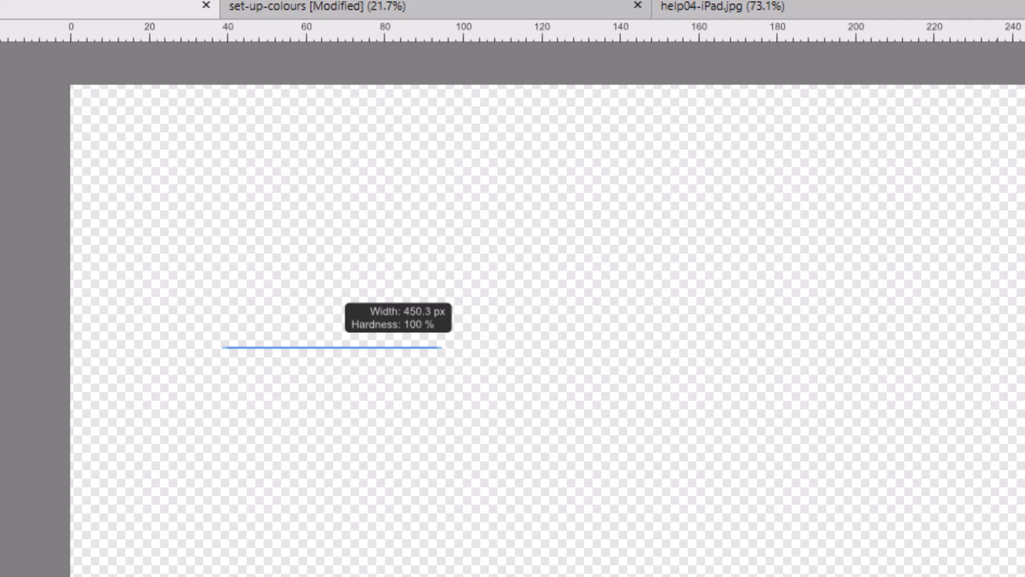
mouse_move(332, 347)
left_mouse_down()
mouse_move(344, 305)
mouse_move(327, 269)
mouse_move(327, 369)
mouse_move(327, 356)
mouse_move(609, 355)
mouse_move(326, 355)
mouse_move(698, 356)
mouse_move(332, 356)
left_mouse_up()
key("ctrl+z")
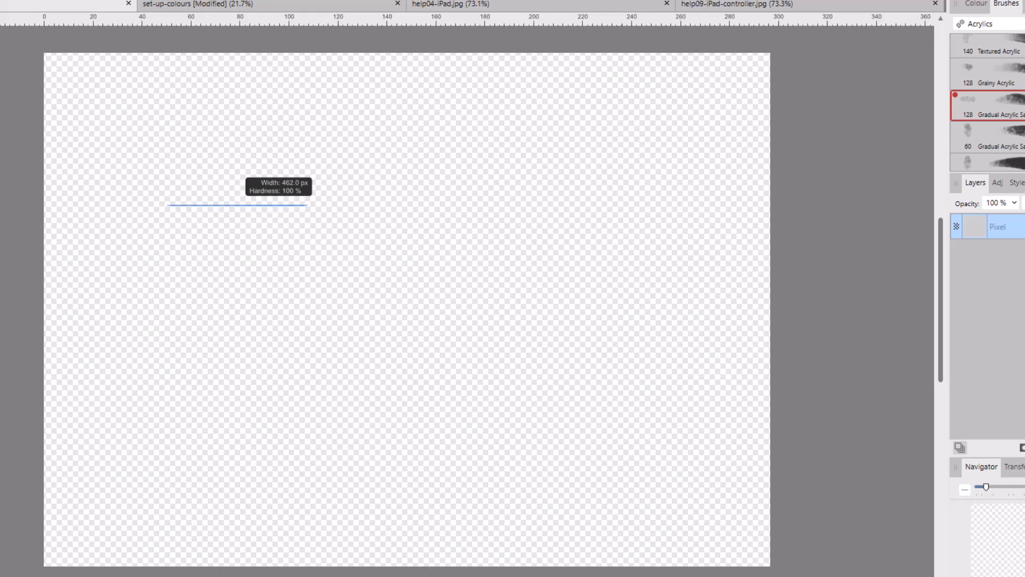
Step: Try several brush spacings on the canvas, settle near 9 %, and paint a long stroke across the upper canvas
key("shift")
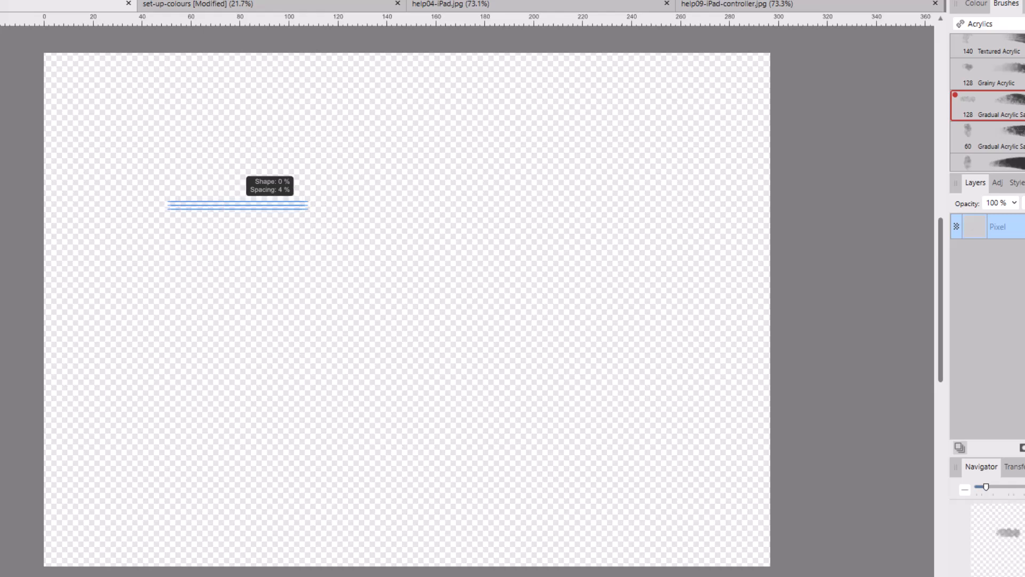
mouse_move(238, 221)
left_mouse_down()
mouse_move(238, 298)
mouse_move(238, 216)
mouse_move(238, 258)
mouse_move(238, 227)
left_mouse_up()
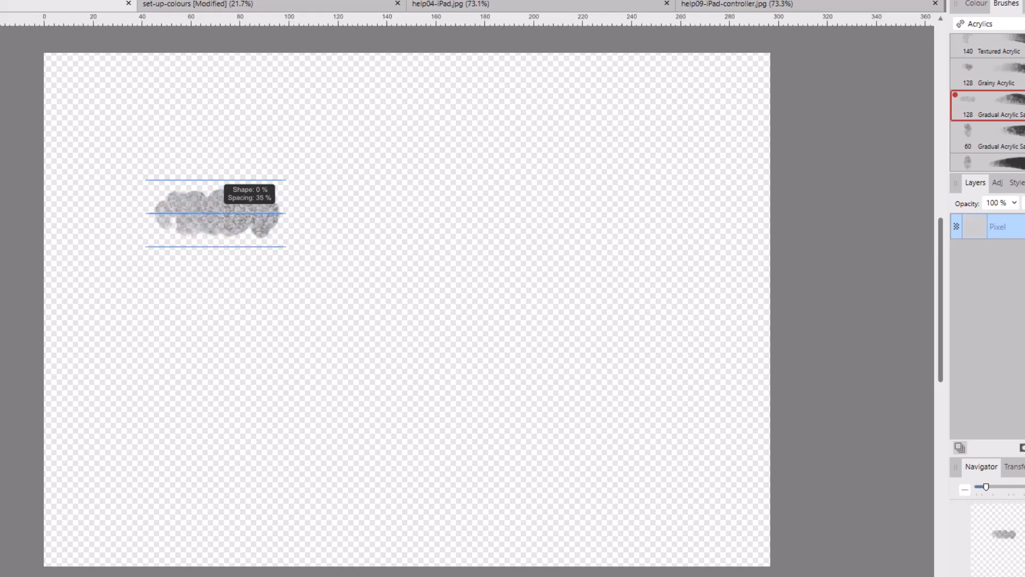
mouse_move(238, 213)
left_mouse_down()
mouse_move(238, 165)
mouse_move(238, 219)
mouse_move(238, 206)
left_mouse_up()
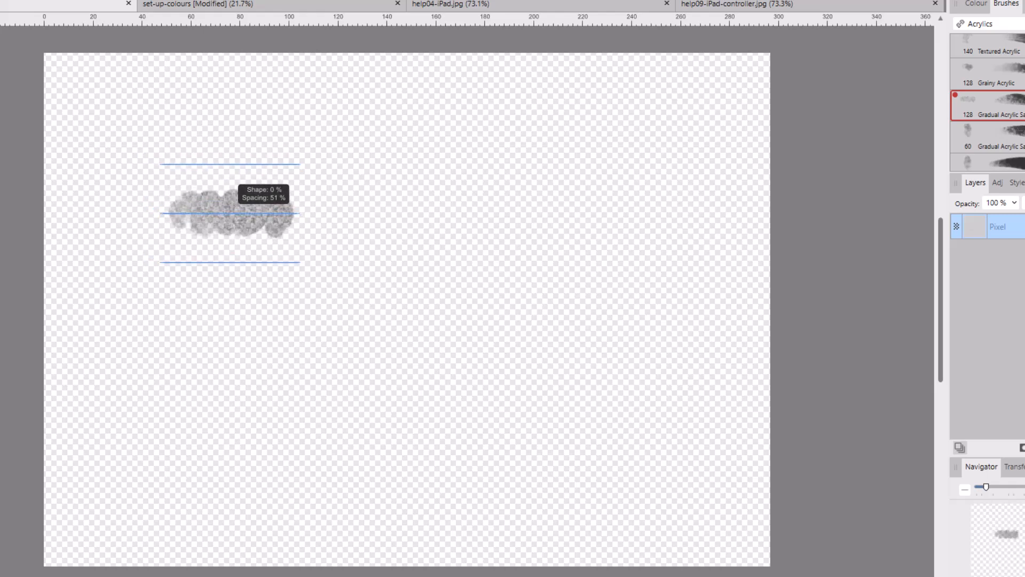
left_click_drag(148, 164, 148, 139)
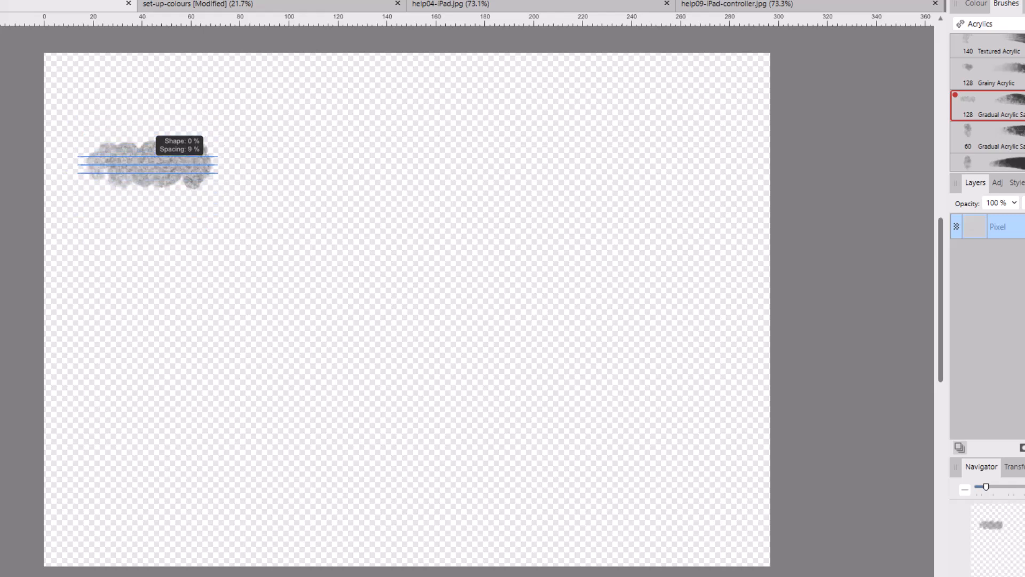
mouse_move(104, 143)
left_mouse_down()
mouse_move(287, 170)
mouse_move(614, 179)
left_mouse_up()
left_click_drag(80, 163, 120, 165)
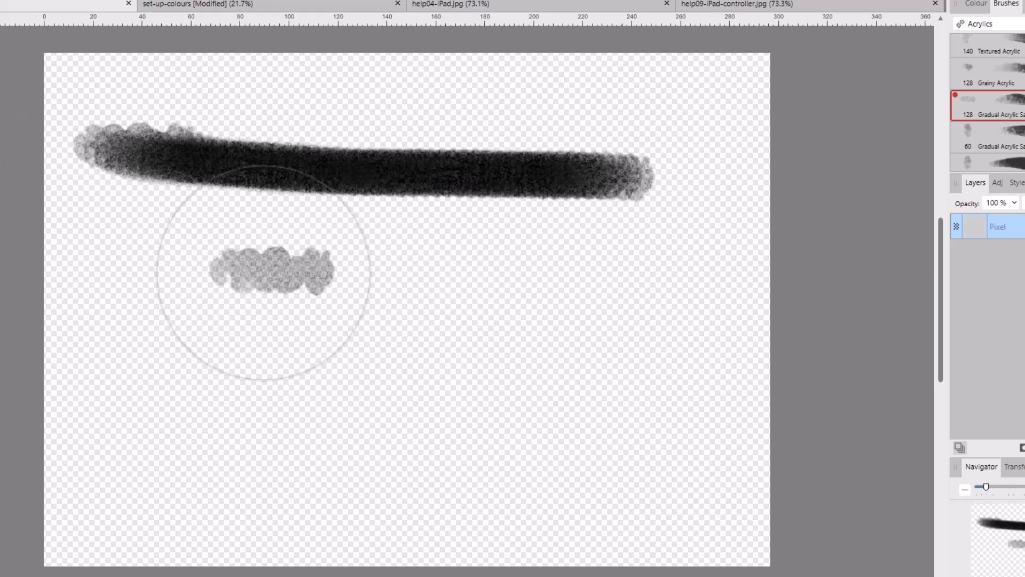
Step: Widen the brush spacing on the canvas, paint a second long stroke below the first, and undo both strokes
mouse_move(140, 284)
left_mouse_down()
mouse_move(143, 291)
mouse_move(143, 240)
mouse_move(129, 237)
left_mouse_up()
mouse_move(91, 273)
left_mouse_down()
mouse_move(412, 307)
mouse_move(659, 310)
left_mouse_up()
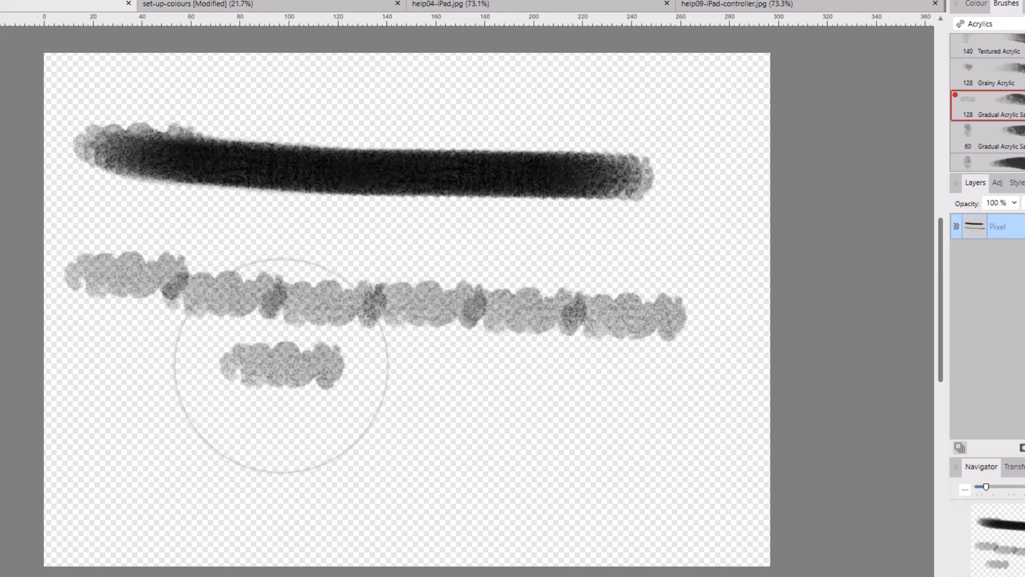
key("ctrl+z")
key("ctrl+z")
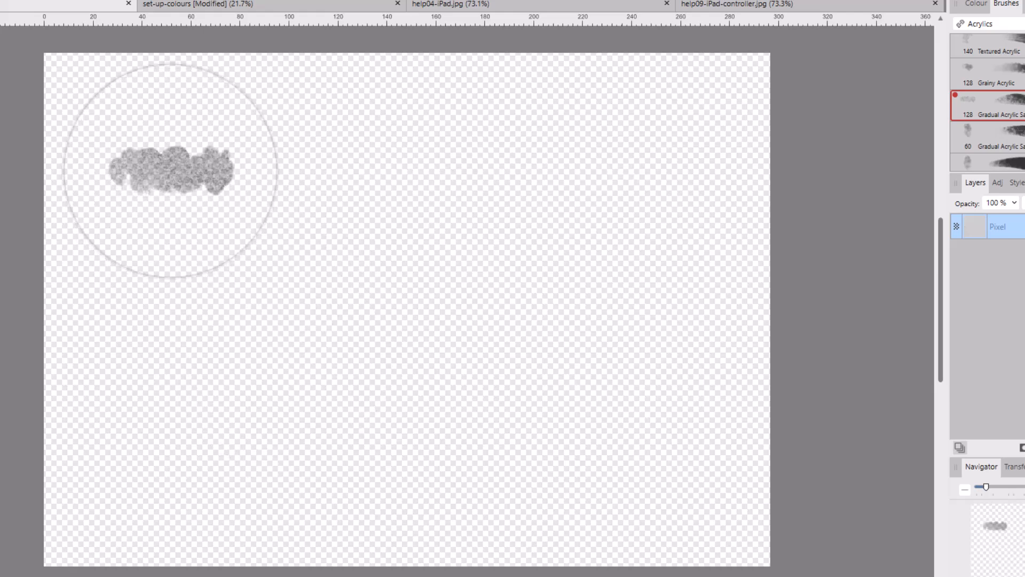
Step: Rotate the brush tip back and forth interactively on the canvas, ending at a steep diagonal angle
left_click_drag(148, 174, 155, 174)
key("ctrl")
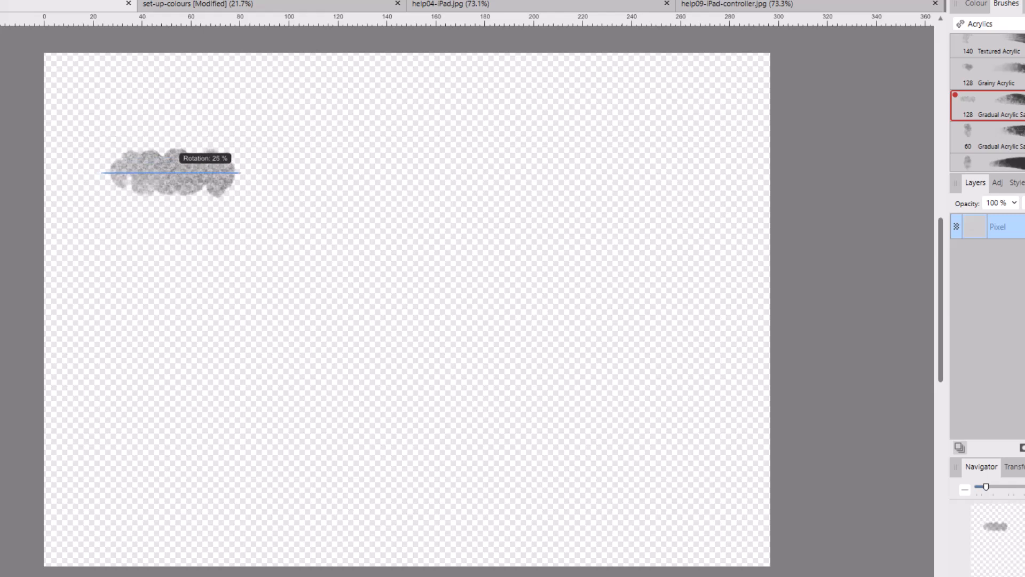
key("Left")
key("Left")
key("Right")
key("Right")
key("Right")
key("Right")
key("Right")
key("Right")
key("Right")
key("Right")
key("Right")
key("Right")
key("Right")
key("Right")
key("Right")
key("Right")
key("Right")
key("Right")
key("Right")
key("Right")
key("Right")
key("Right")
key("Left")
key("Left")
key("Left")
key("Left")
key("Left")
key("Left")
key("Left")
key("Left")
key("Left")
key("Left")
key("Left")
key("Left")
key("Left")
key("Left")
key("Left")
key("Left")
key("Left")
key("Left")
key("Left")
key("Left")
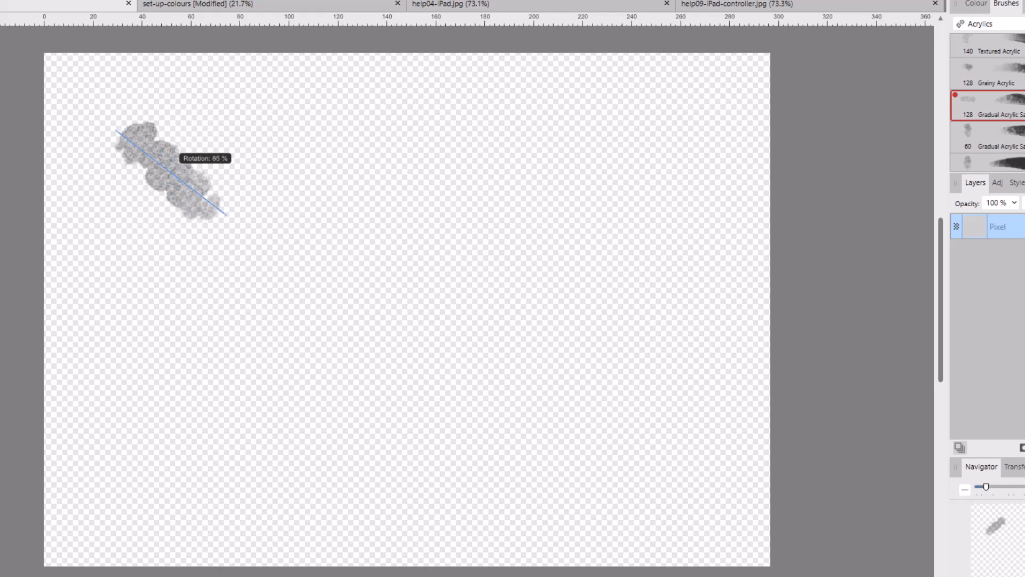
key("Left")
key("Left")
key("Left")
key("Left")
key("Left")
key("Left")
key("Left")
key("Left")
key("Left")
key("Left")
key("Left")
key("Left")
key("Left")
key("Left")
key("Left")
key("Left")
key("Left")
key("Left")
key("Left")
key("Left")
key("Right")
key("Right")
key("Right")
key("Right")
key("Right")
key("Right")
key("Right")
key("Right")
key("Right")
key("Right")
key("Right")
key("Right")
key("Right")
key("Right")
key("Right")
key("Right")
key("Right")
key("Right")
key("Right")
key("Right")
key("Left")
key("Left")
key("Left")
key("Left")
key("Left")
key("Left")
key("Left")
Step: Stamp a diagonal row of five rotated dabs down the canvas and undo the stray overlapping ones
left_click(169, 173)
left_click(239, 231)
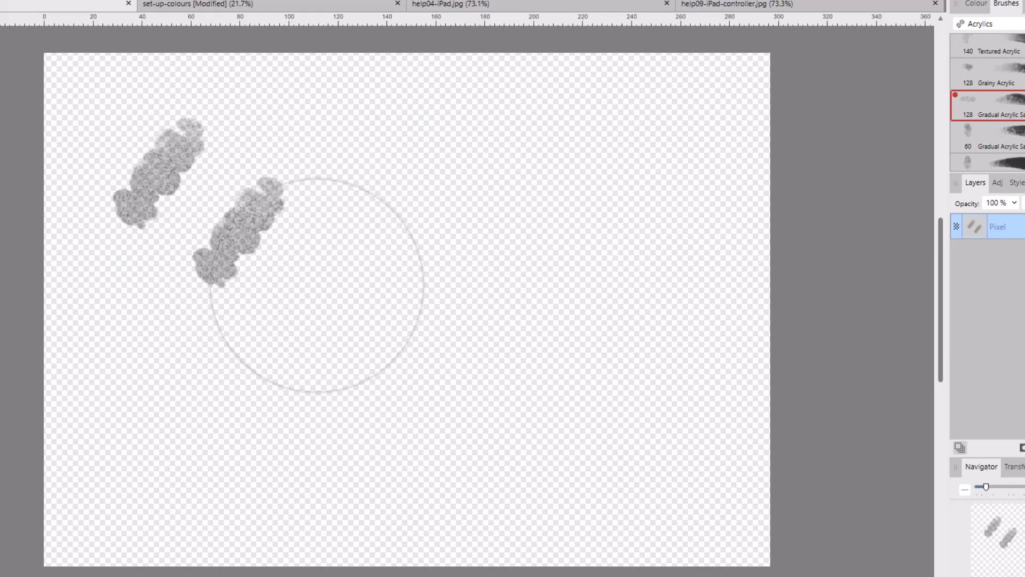
left_click(318, 291)
left_click(394, 358)
left_click(476, 415)
left_click(245, 200)
key("ctrl+z")
left_click(255, 265)
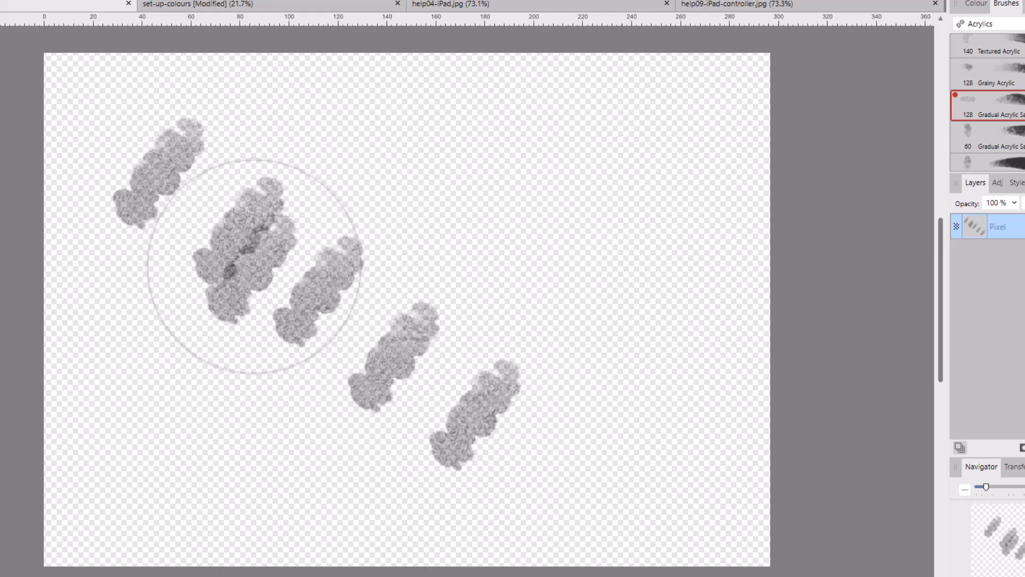
key("ctrl+z")
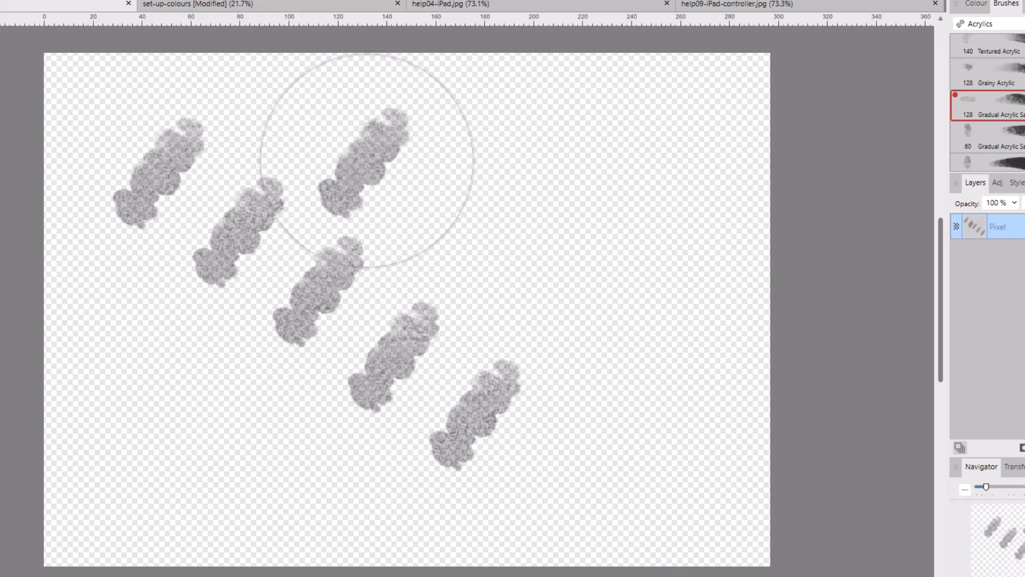
left_click(349, 175)
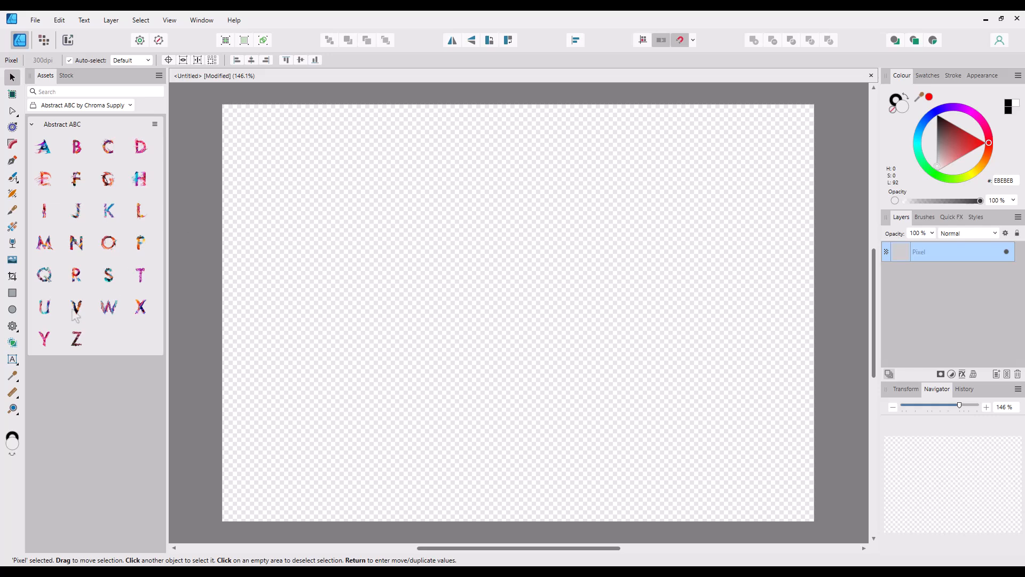
Step: Switch to Affinity Designer's Vector Brush Tool and paint a wavy horizontal stroke with the Clean Engraving 07 brush at 258.9 px width
left_click(12, 177)
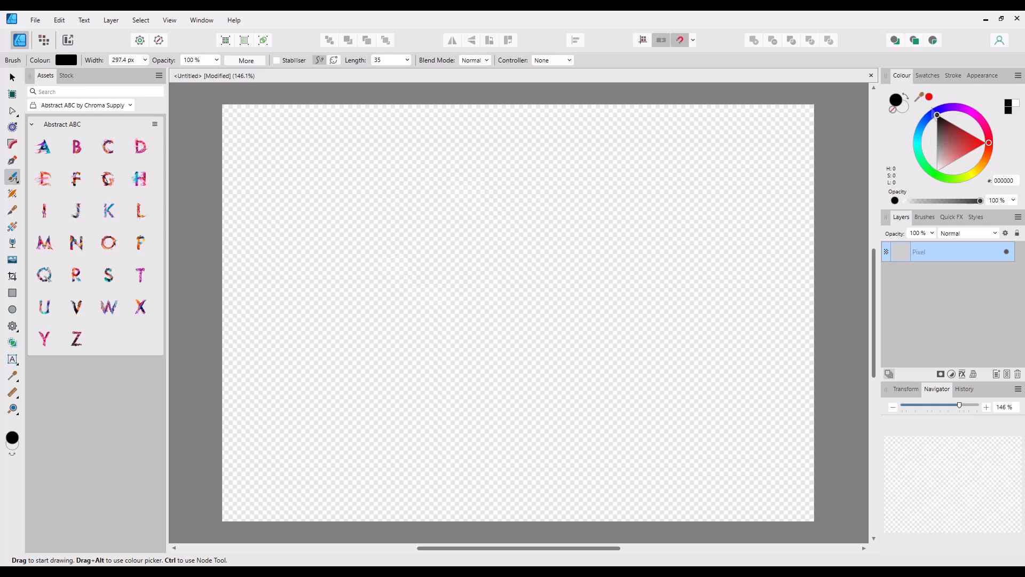
left_click(924, 217)
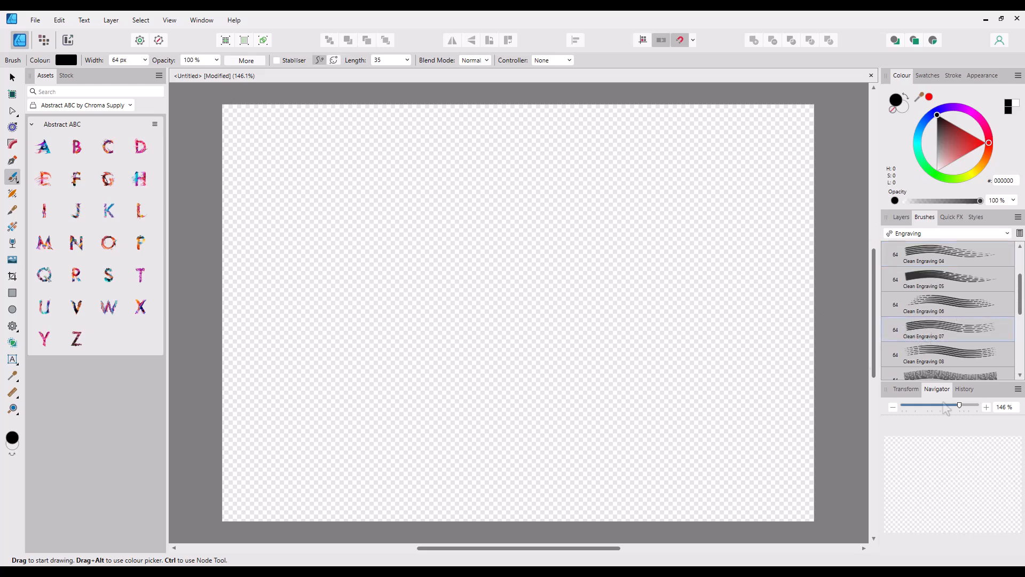
left_click(901, 217)
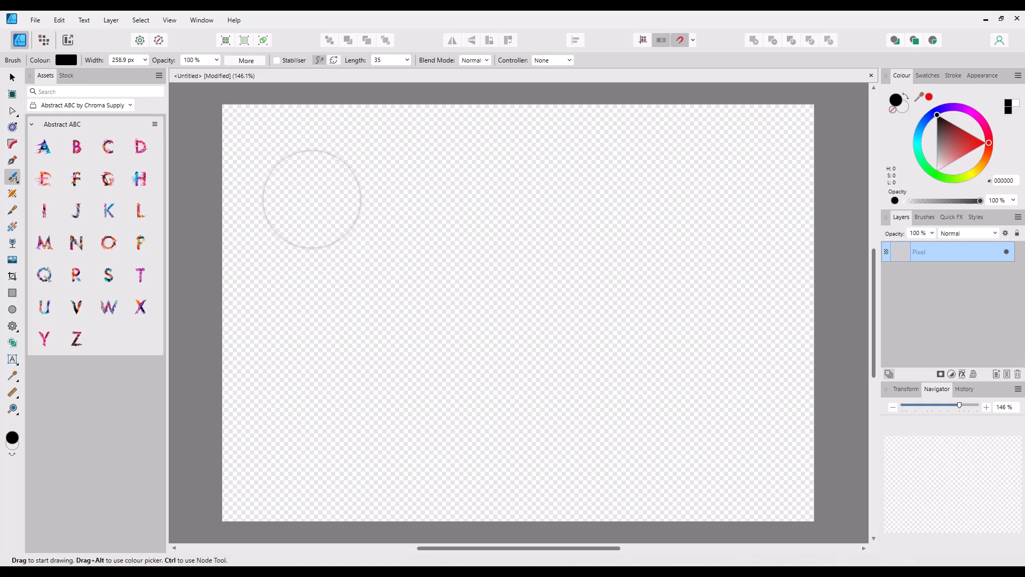
mouse_move(312, 199)
left_mouse_down()
mouse_move(395, 208)
mouse_move(532, 188)
left_mouse_up()
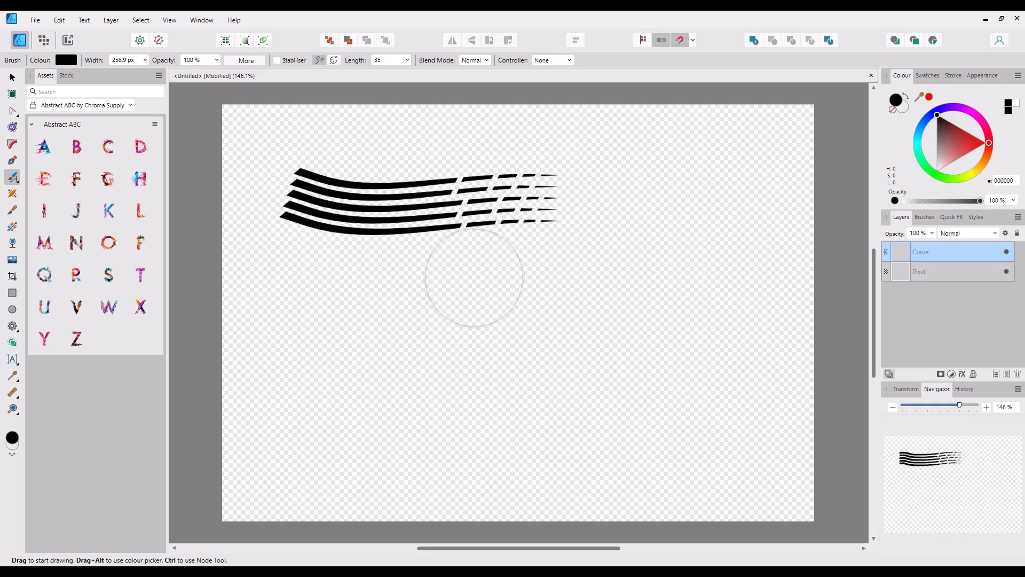
Step: Enlarge the vector brush width interactively on the canvas to 497.2 px
key("ctrl")
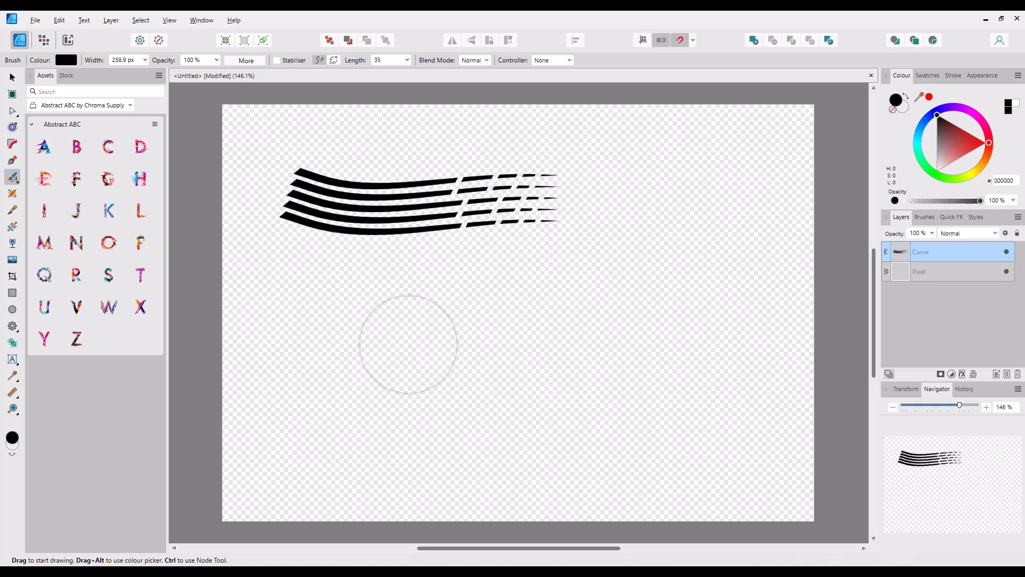
mouse_move(408, 345)
left_mouse_down()
mouse_move(452, 345)
mouse_move(379, 344)
mouse_move(481, 345)
left_mouse_up()
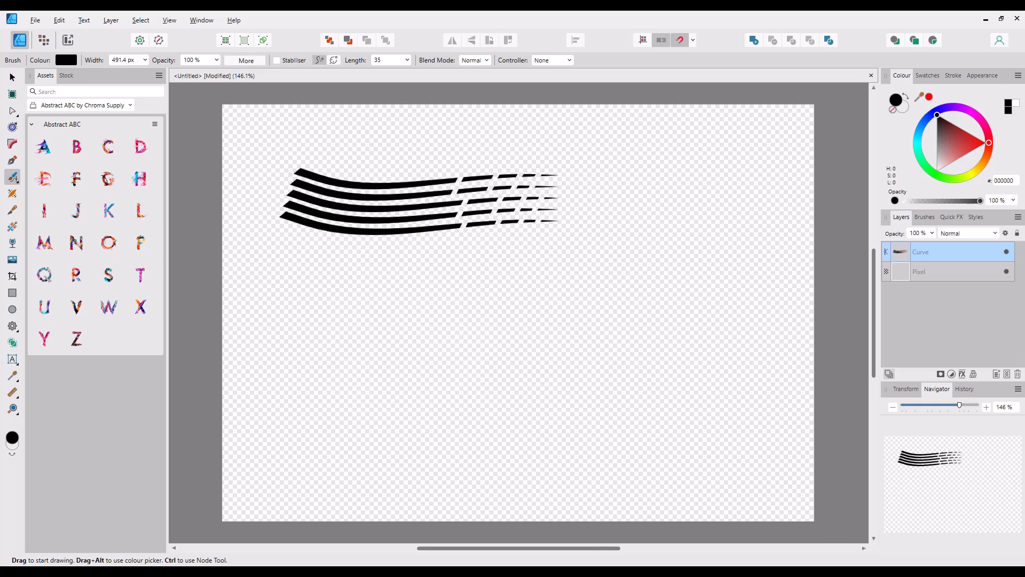
mouse_move(363, 293)
left_mouse_down()
mouse_move(347, 303)
mouse_move(365, 295)
left_mouse_up()
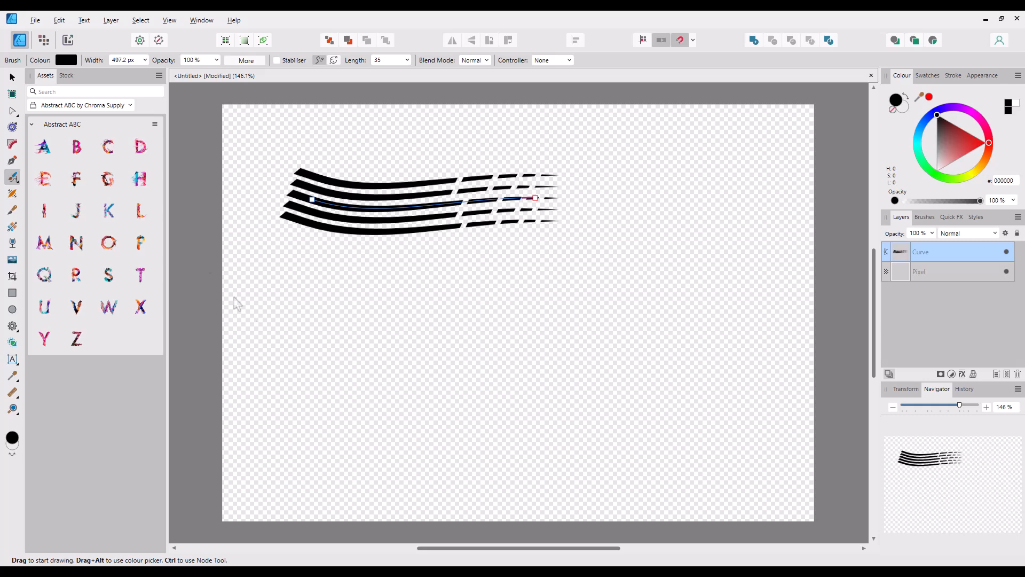
Step: In the Pixel Persona, use the Paint Brush Tool with Smooth Blending Acrylic 01, enlarge it on canvas to 644 px and rotate its tip
left_click(44, 40)
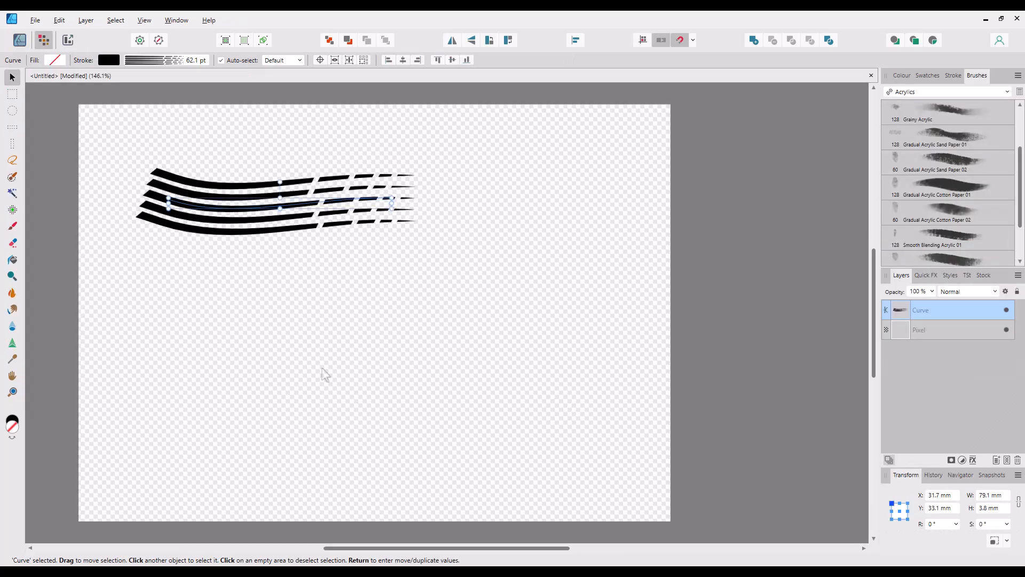
left_click(12, 226)
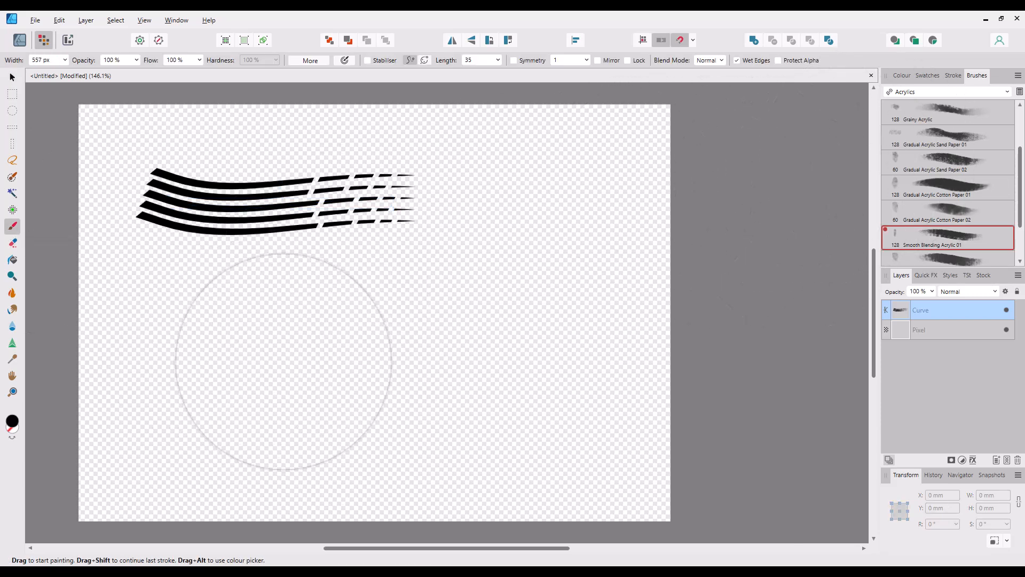
key("ctrl+alt")
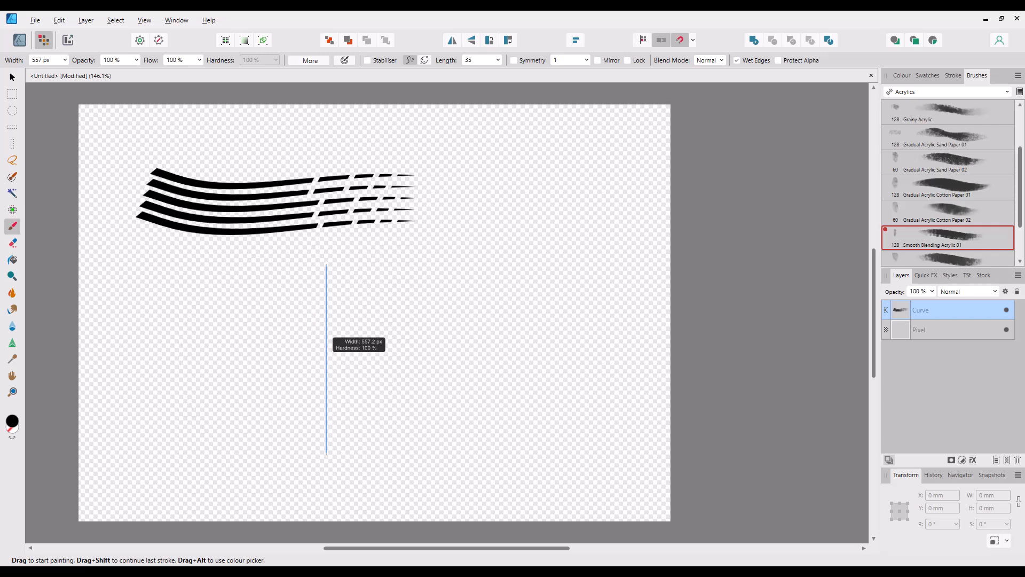
mouse_move(327, 359)
left_mouse_down()
mouse_move(279, 359)
mouse_move(386, 360)
mouse_move(275, 359)
mouse_move(358, 360)
mouse_move(308, 365)
mouse_move(344, 348)
mouse_move(439, 346)
mouse_move(382, 355)
left_mouse_up()
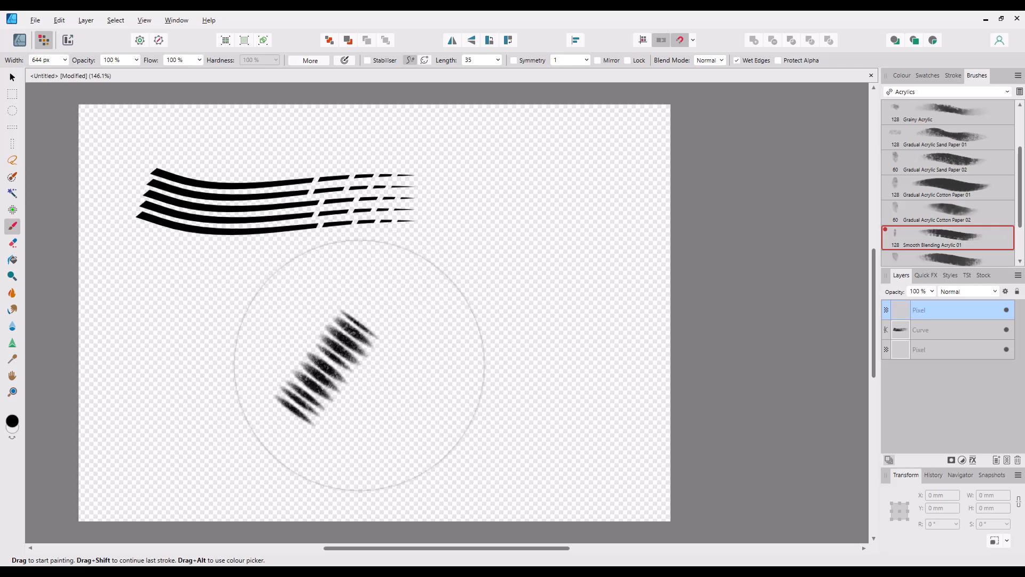
Step: Stamp a horizontal Smooth Blending Acrylic 01 dab, leave the Pixel Persona and switch to the Affinity Photo 2 document
left_click(312, 363)
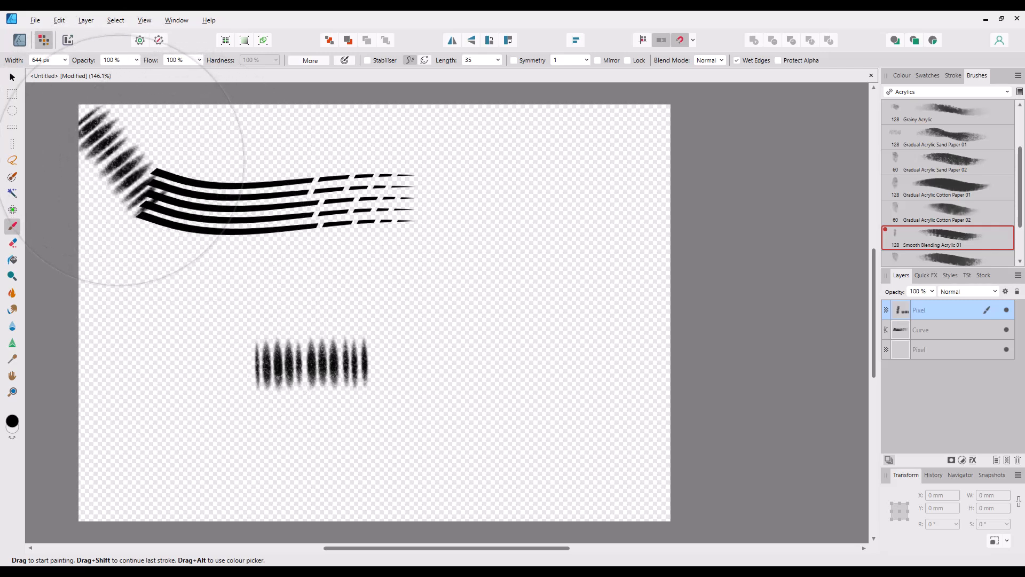
left_click(19, 39)
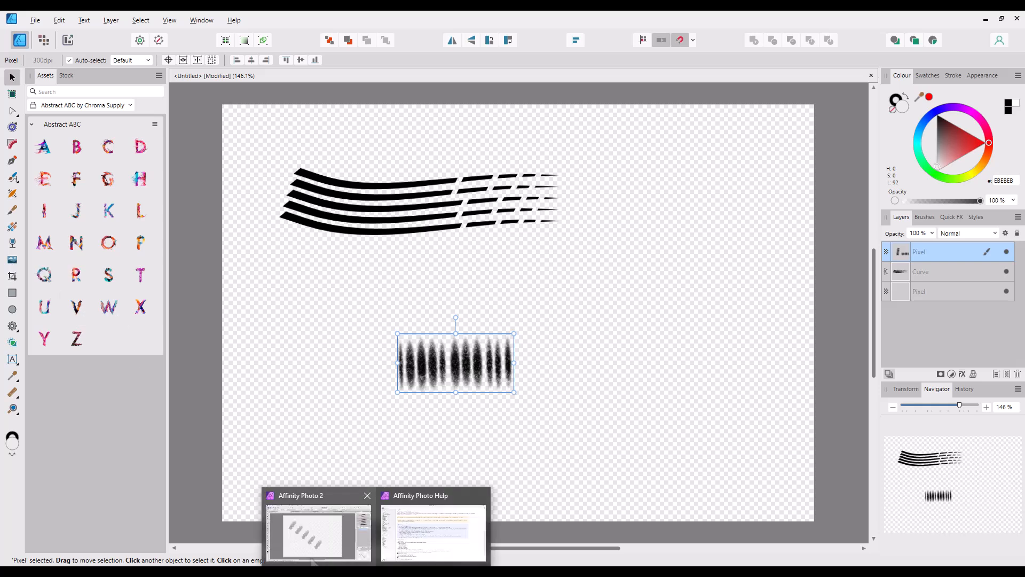
left_click(314, 558)
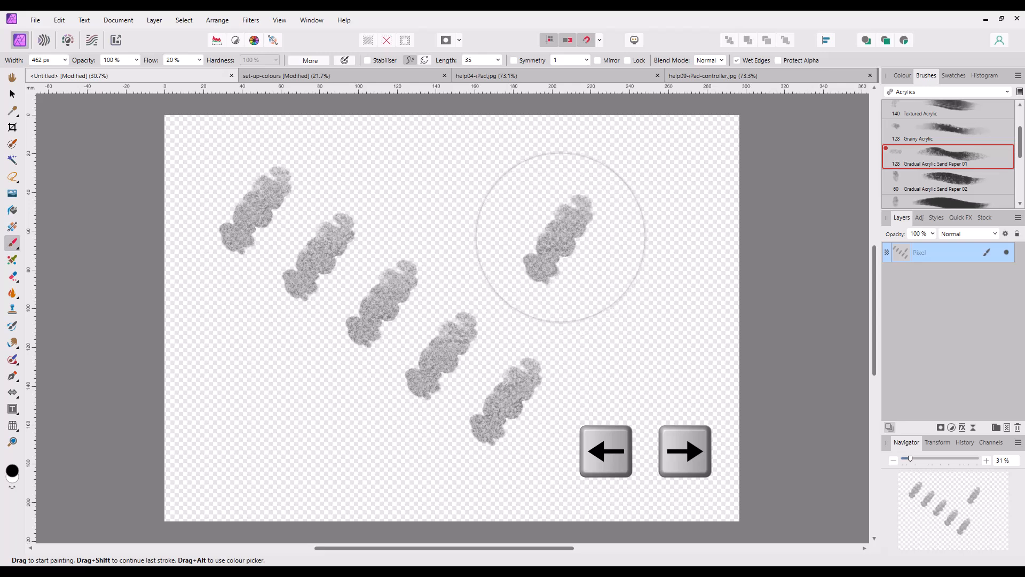
Step: Stamp a Gradual Acrylic Sand Paper 01 dab in the canvas's upper right area and rotate the brush tip in small steps
left_click(535, 243)
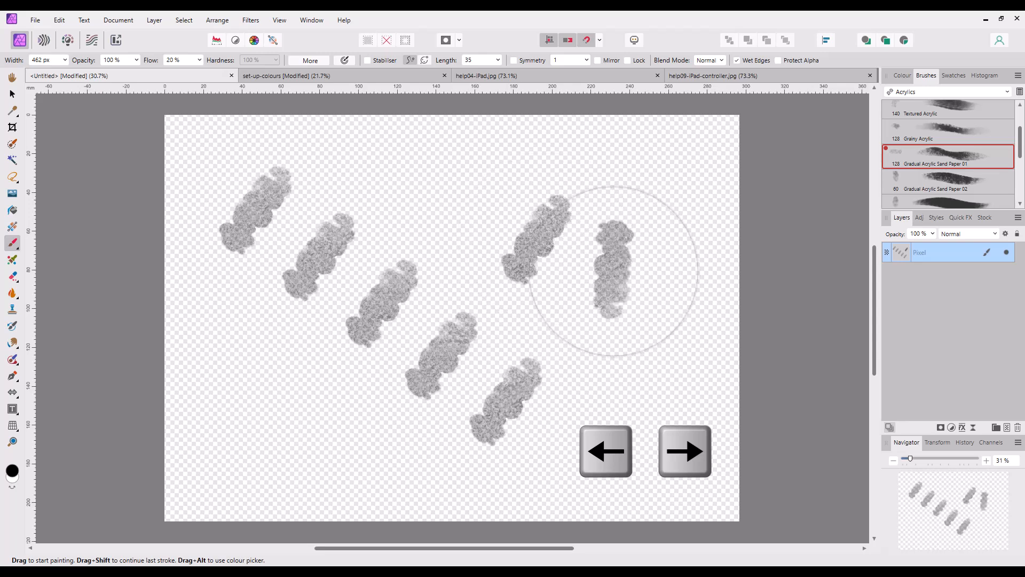
key("Left")
key("Left")
key("Left")
key("Left")
key("Left")
key("Left")
key("Left")
key("Left")
key("Left")
key("Left")
key("Left")
key("Left")
key("Left")
key("Left")
key("Left")
key("Left")
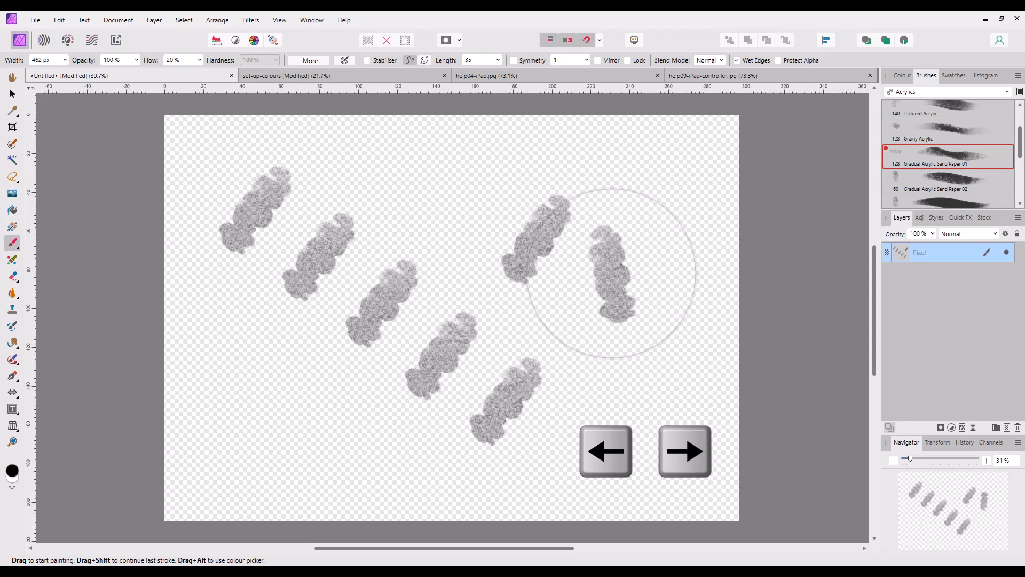
key("Left")
key("Left")
key("Left")
key("Left")
key("Left")
key("Left")
key("Left")
key("Left")
key("Left")
key("Left")
key("Left")
key("Left")
key("Left")
key("Left")
key("Left")
key("Left")
key("Left")
key("Left")
key("Left")
key("Left")
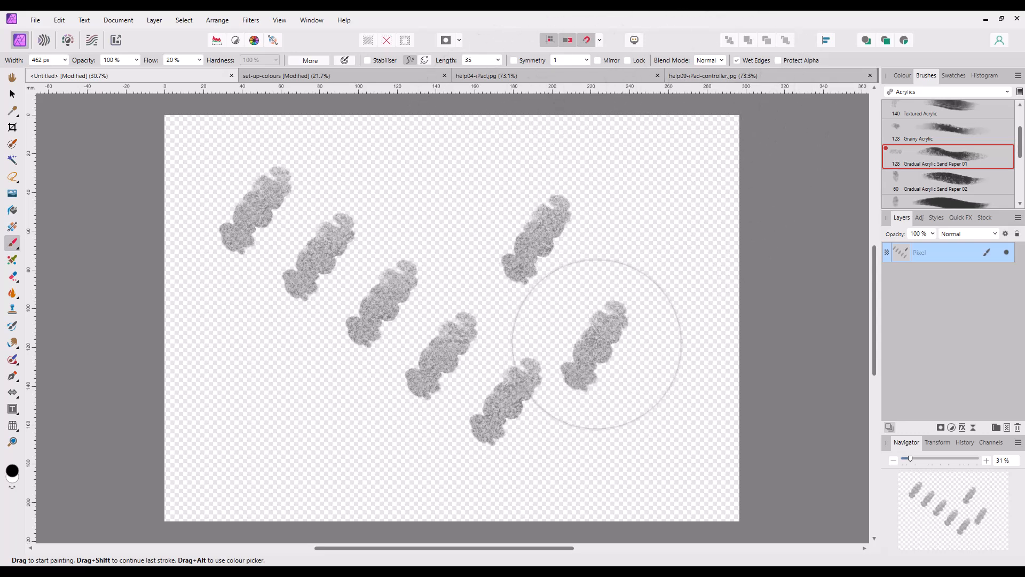
Step: Undo the last textured dab and paint a looping black stroke across the remaining dabs with a round 128 px brush
key("ctrl+z")
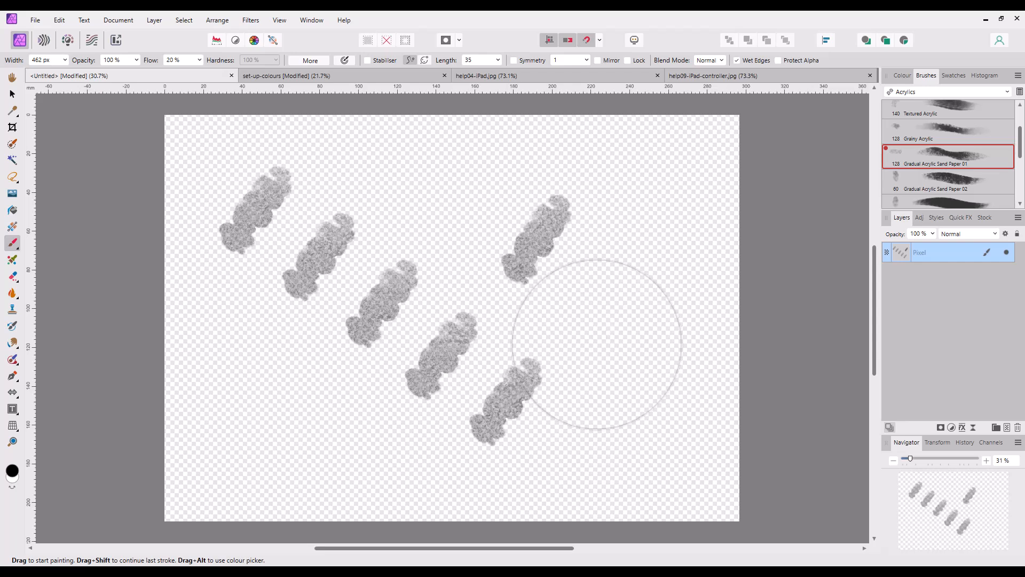
left_click(603, 315)
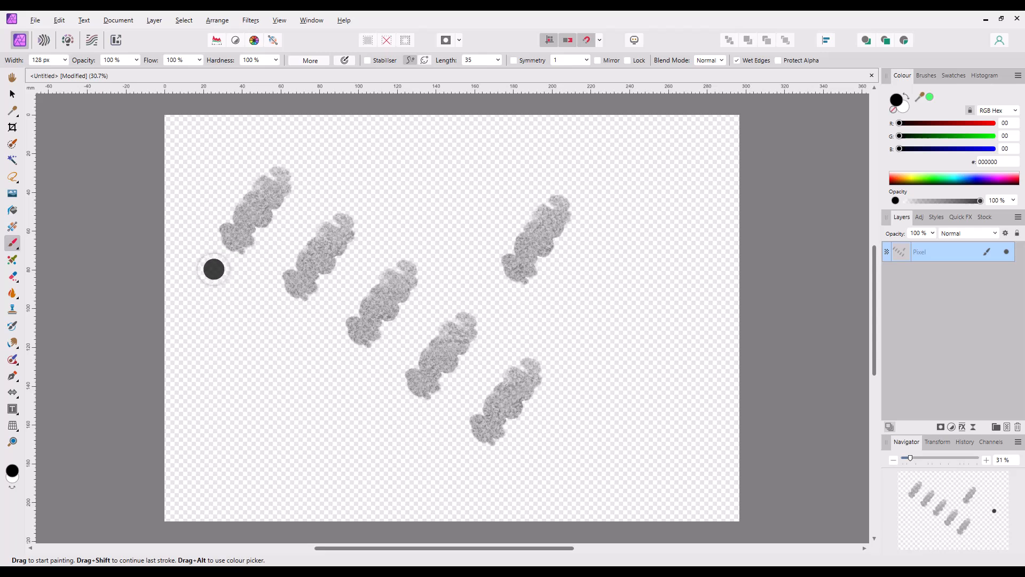
mouse_move(201, 269)
left_mouse_down()
mouse_move(686, 259)
mouse_move(698, 318)
mouse_move(586, 349)
mouse_move(431, 325)
mouse_move(316, 323)
mouse_move(279, 350)
left_mouse_up()
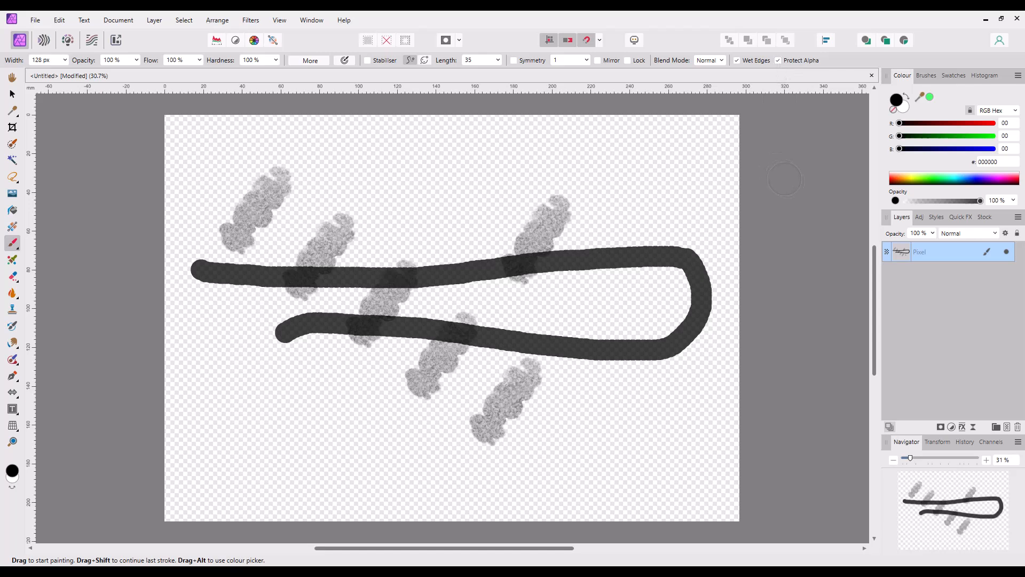
Step: Set the brush colour to green 42FF69 and paint diagonal strokes over the existing paint with Protect Alpha on
left_click(930, 98)
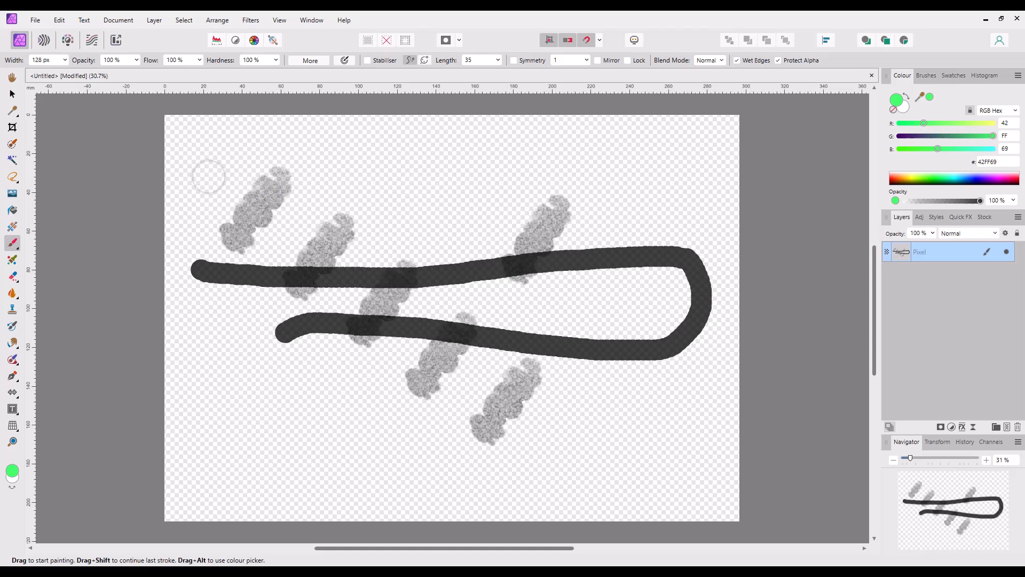
mouse_move(246, 198)
left_mouse_down()
mouse_move(532, 367)
mouse_move(535, 394)
mouse_move(456, 387)
mouse_move(400, 365)
mouse_move(288, 286)
mouse_move(235, 211)
left_mouse_up()
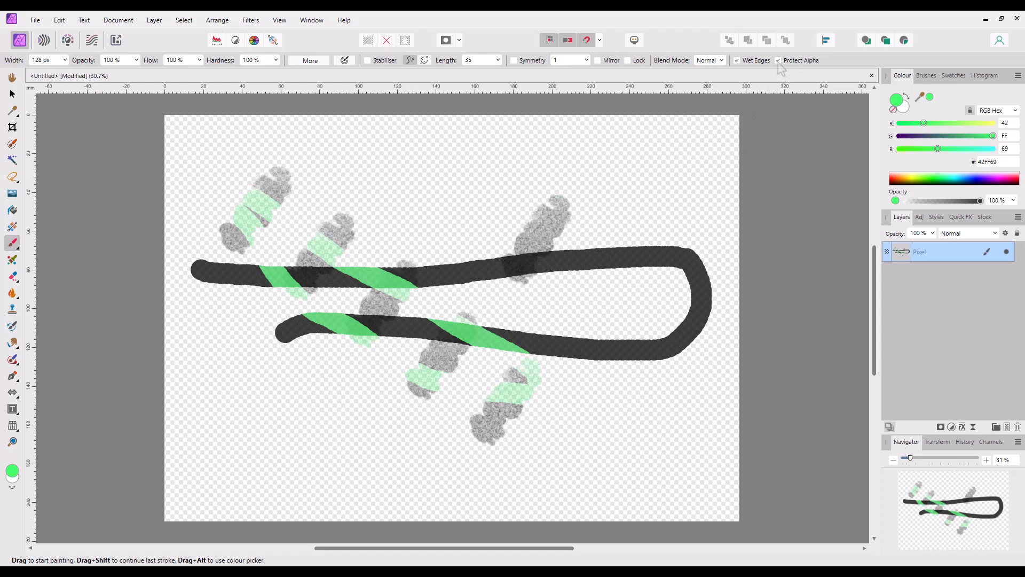
Step: With Protect Alpha off, paint loose green strokes on the empty upper canvas and undo the last dab
mouse_move(674, 166)
left_mouse_down()
mouse_move(598, 152)
mouse_move(422, 173)
mouse_move(442, 144)
mouse_move(521, 179)
left_mouse_up()
left_click(631, 202)
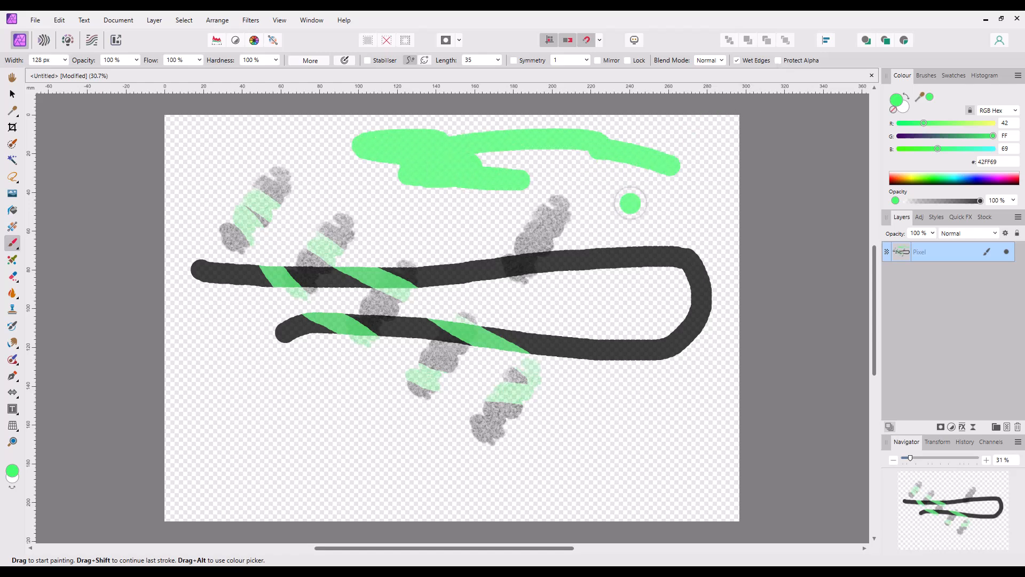
key("ctrl+z")
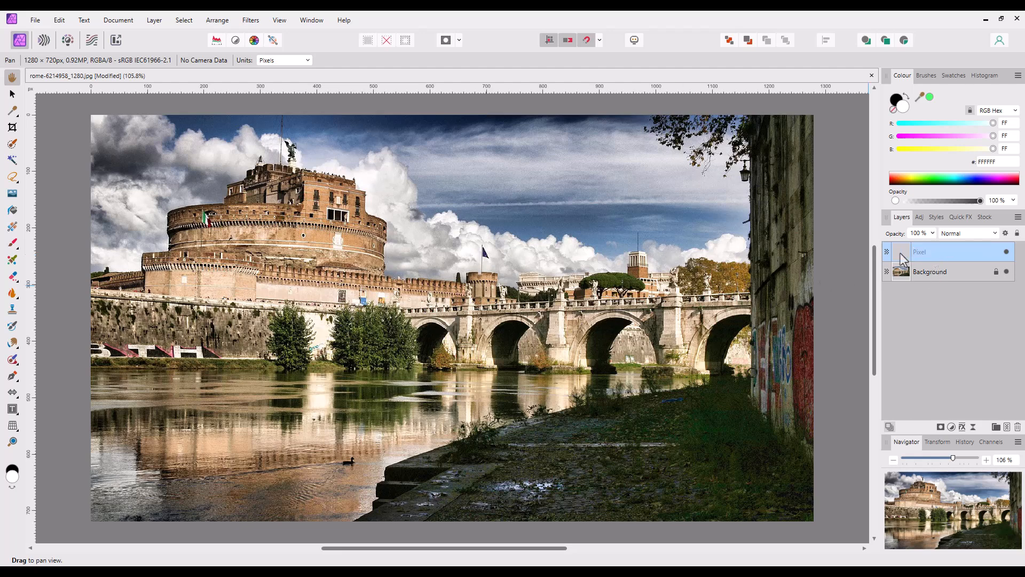
Step: Activate the Clone Brush on the Rome photo's empty pixel layer and enlarge its width on canvas to 230.9 px at 100 % hardness
left_click(11, 311)
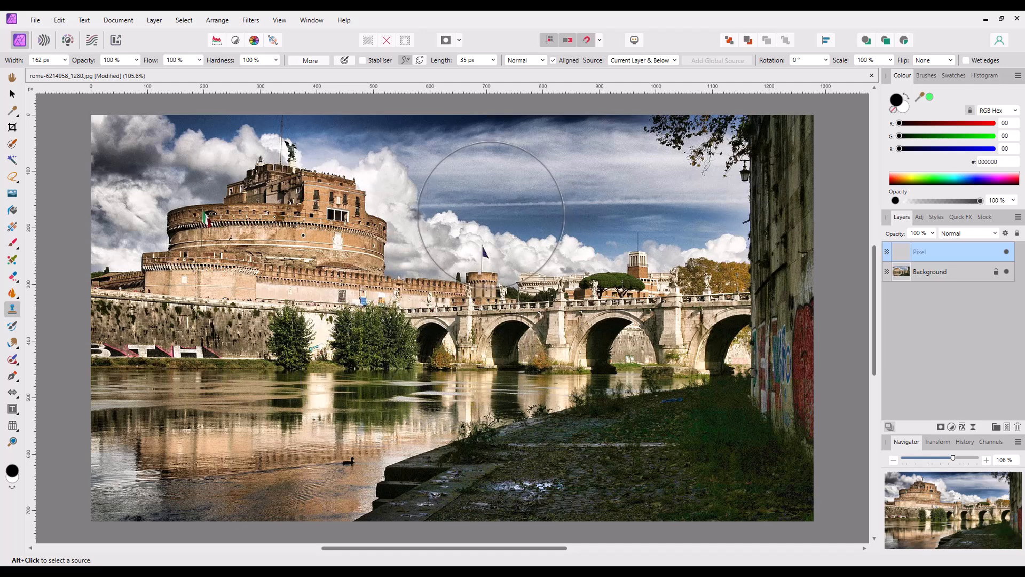
key("alt")
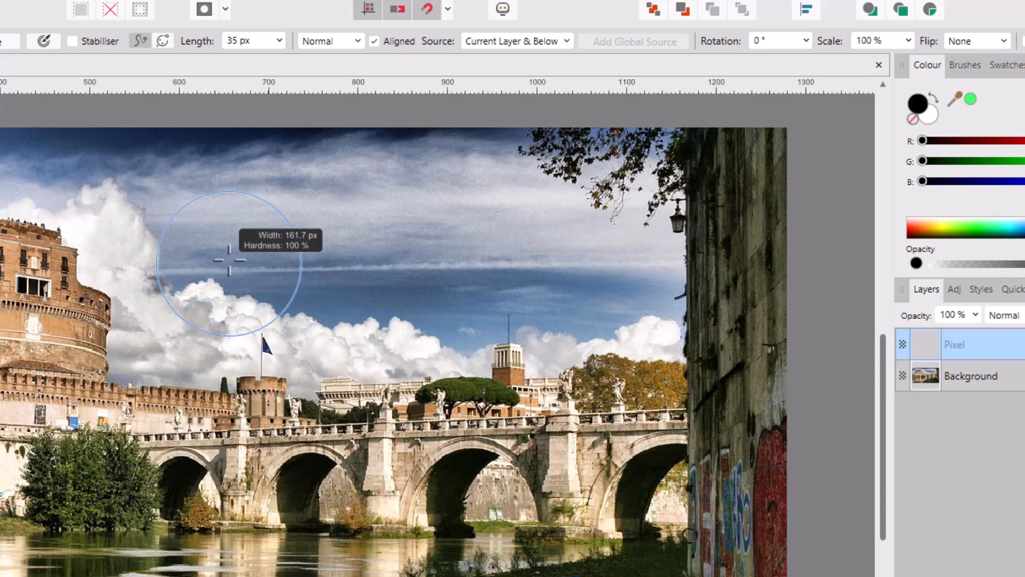
mouse_move(228, 255)
left_mouse_down()
mouse_move(224, 209)
mouse_move(230, 306)
mouse_move(226, 167)
mouse_move(225, 260)
left_mouse_up()
mouse_move(228, 260)
left_mouse_down()
mouse_move(384, 247)
mouse_move(141, 259)
left_mouse_up()
mouse_move(228, 260)
left_mouse_down()
mouse_move(453, 260)
mouse_move(258, 262)
mouse_move(281, 258)
left_mouse_up()
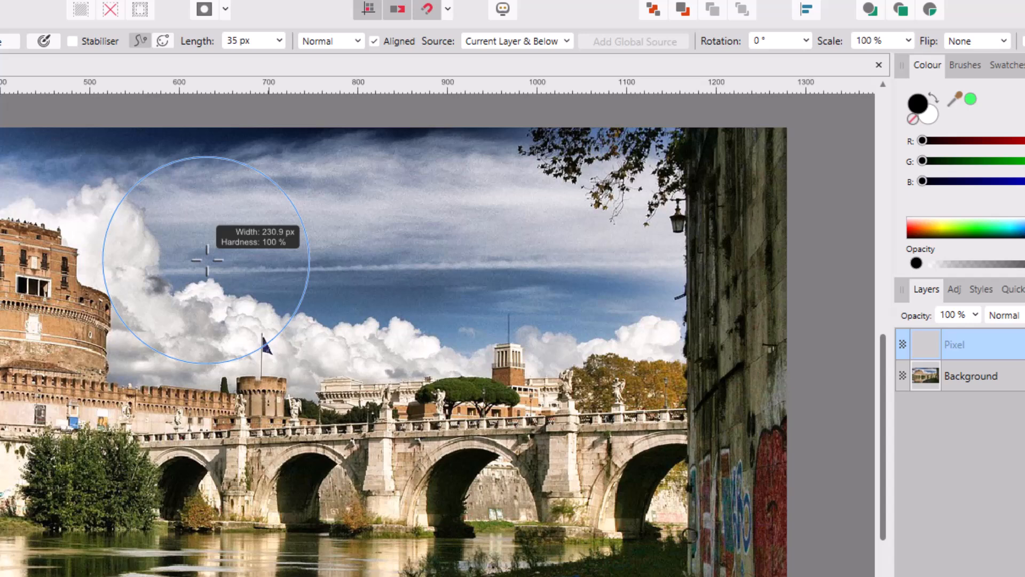
Step: Adjust the clone brush's spacing on canvas to 17 % at 100 % shape and rotate its tip
key("ctrl")
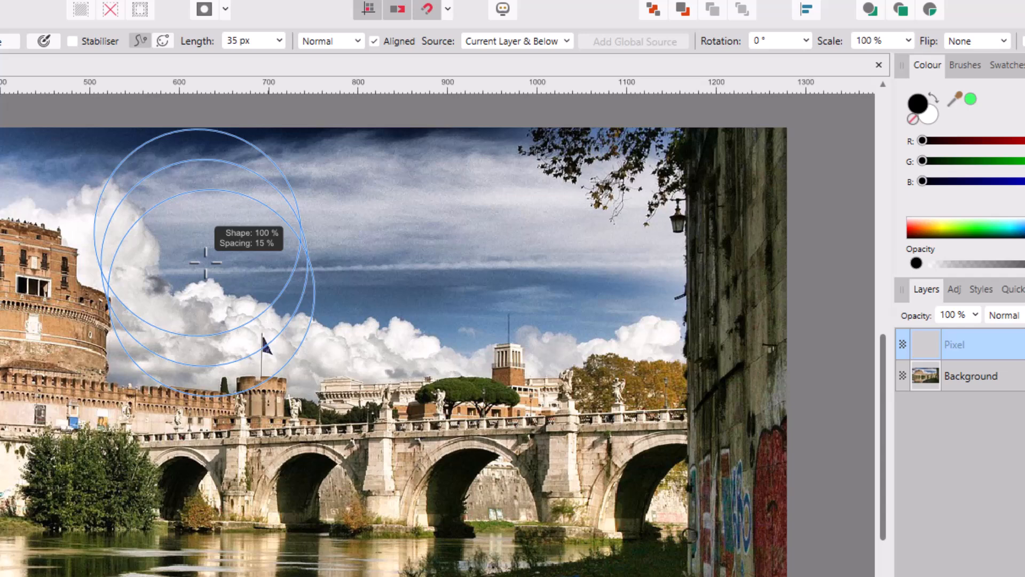
mouse_move(205, 265)
left_mouse_down()
mouse_move(230, 342)
mouse_move(222, 274)
mouse_move(233, 355)
mouse_move(225, 270)
mouse_move(259, 275)
mouse_move(192, 273)
mouse_move(256, 273)
mouse_move(210, 274)
left_mouse_up()
left_click_drag(112, 293, 231, 293)
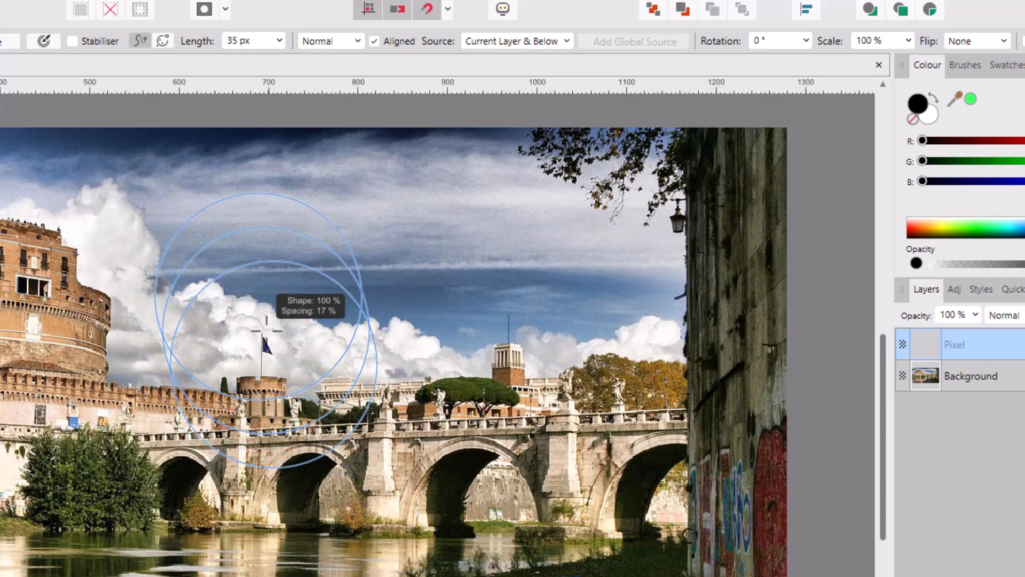
key("ctrl")
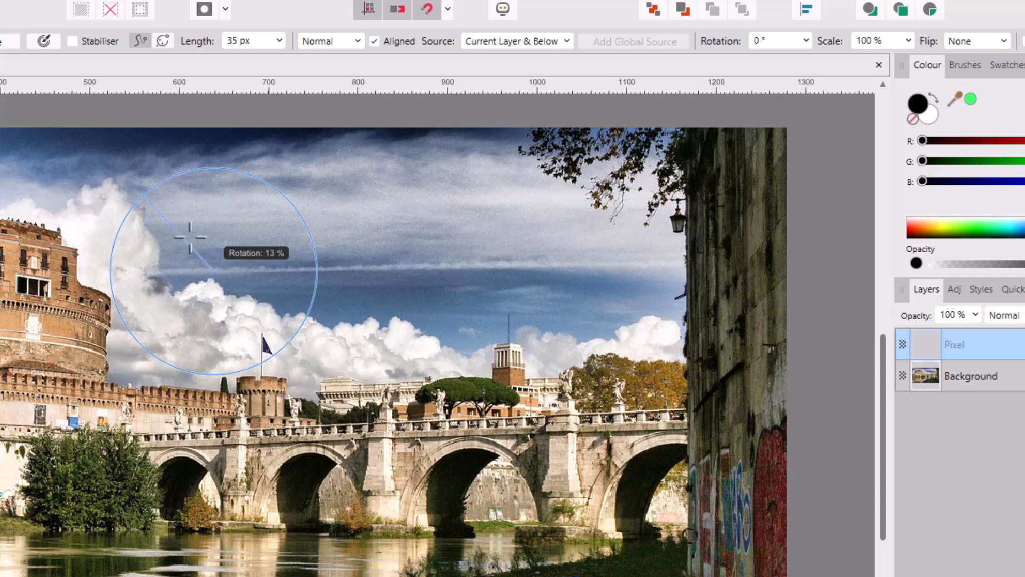
mouse_move(193, 299)
left_mouse_down()
mouse_move(242, 269)
mouse_move(247, 254)
left_mouse_up()
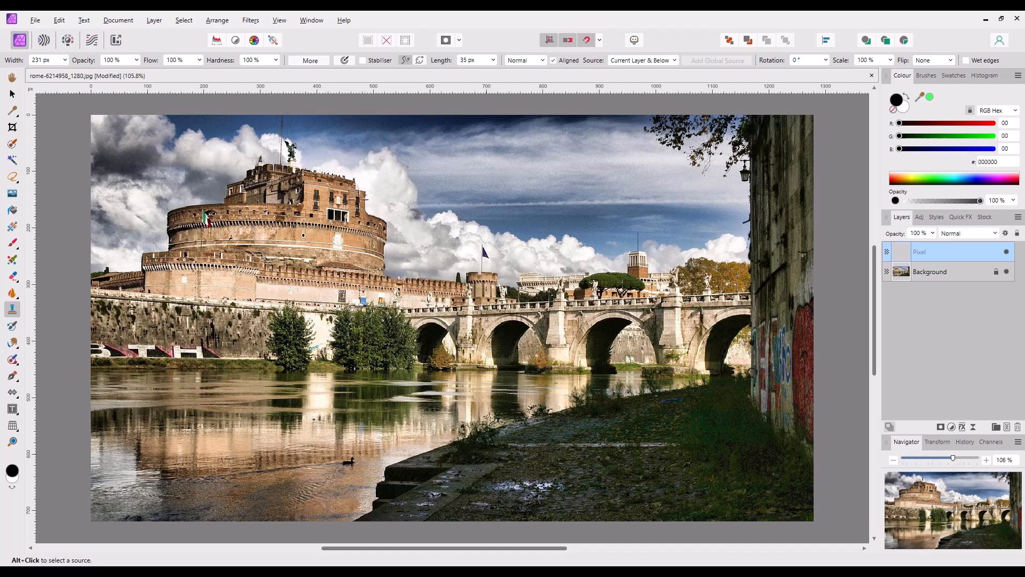
Step: Sample the castle as clone source and stamp it into the sky, setting the clone rotation to 146.1° for the second copy
mouse_move(395, 209)
left_mouse_down()
mouse_move(414, 187)
mouse_move(449, 185)
mouse_move(480, 213)
mouse_move(531, 188)
left_mouse_up()
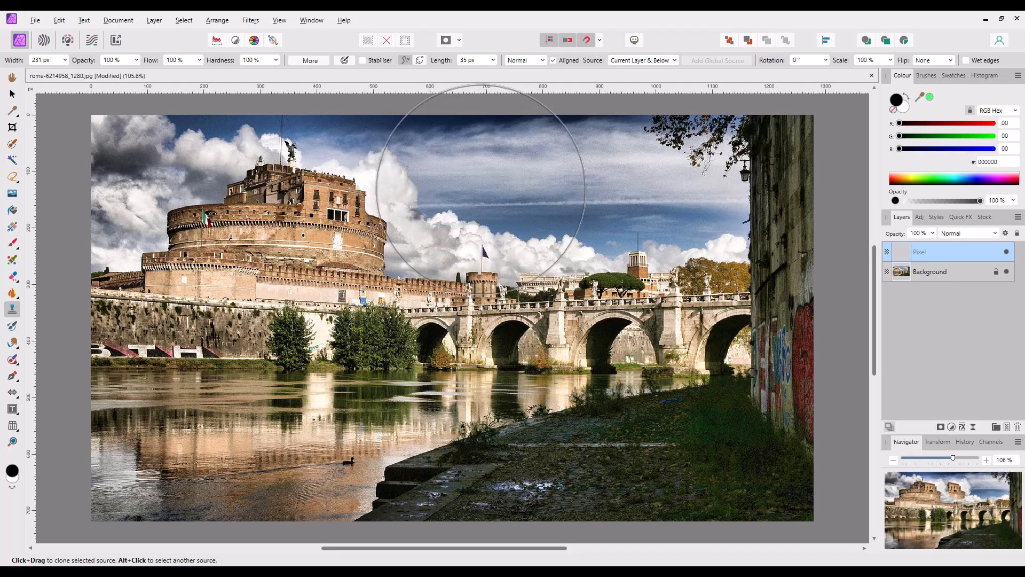
left_click(481, 188)
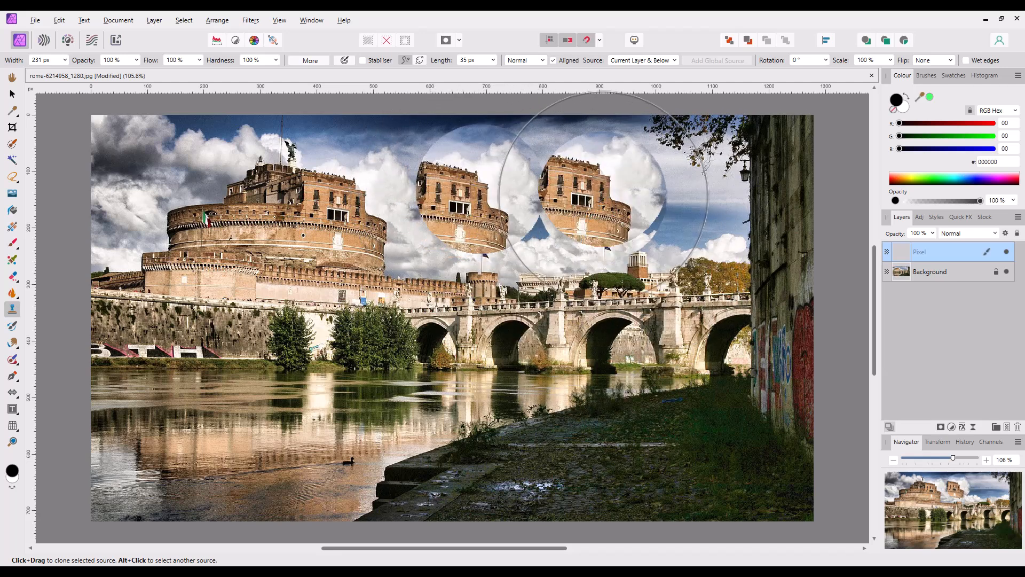
left_click(826, 60)
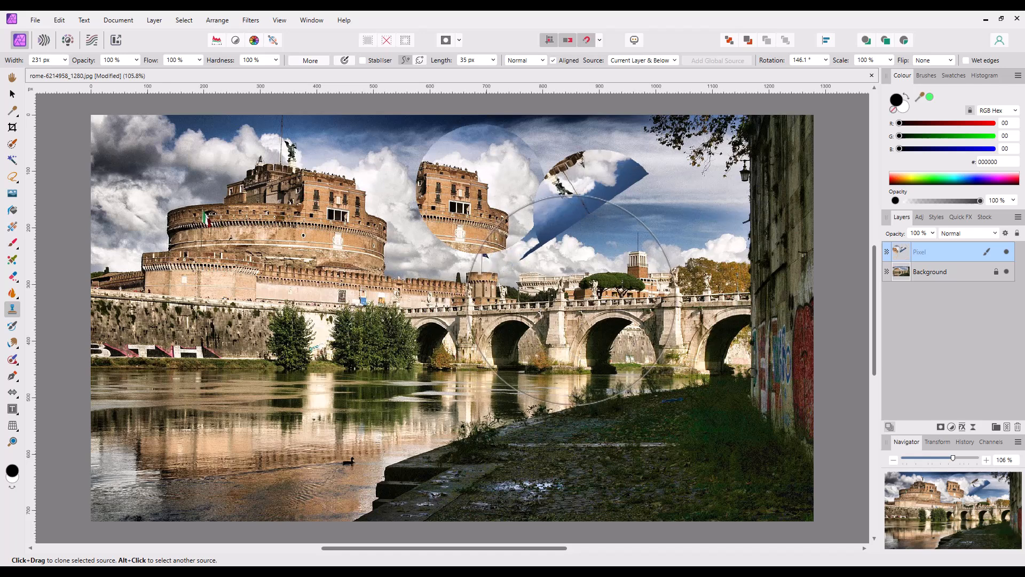
Step: Rotate the clone source stepwise to 356.1° while previewing it over the riverside trees
mouse_move(454, 253)
left_mouse_down()
mouse_move(480, 214)
mouse_move(459, 203)
mouse_move(336, 267)
mouse_move(368, 331)
left_mouse_up()
key("Left")
key("Left")
key("Left")
key("Left")
key("Left")
key("Left")
key("Left")
key("Left")
key("Left")
key("Left")
key("Left")
key("Left")
key("Left")
key("Left")
key("Left")
key("Left")
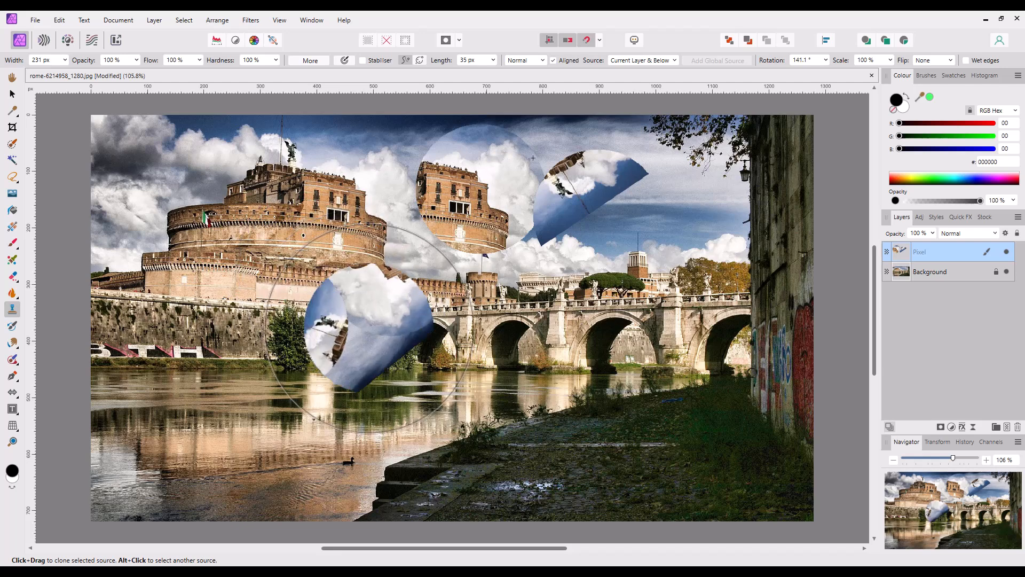
key("Left")
key("Left")
key("Left")
key("Left")
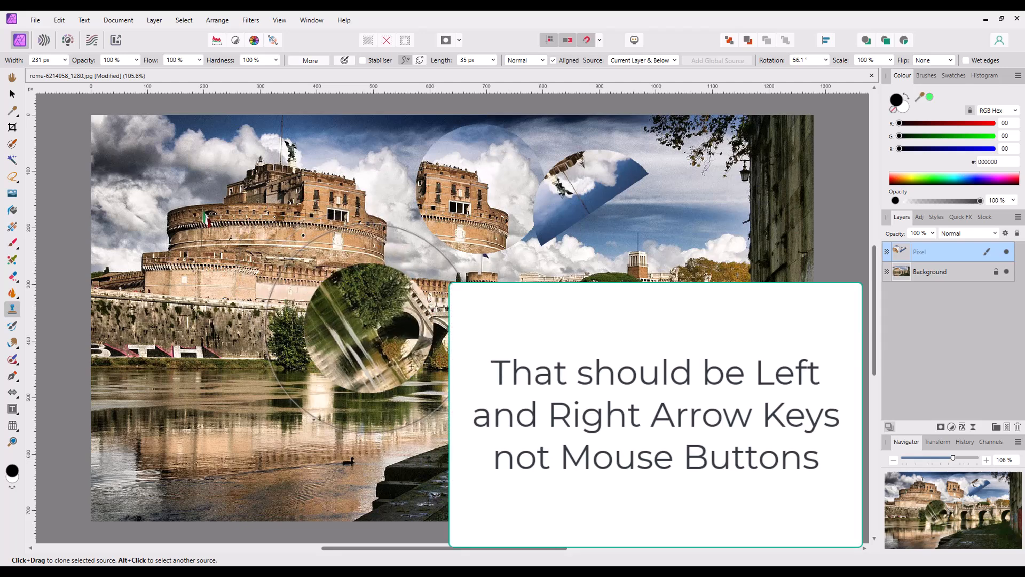
key("Left")
key("Left")
key("Left")
key("Left")
key("Left")
key("Left")
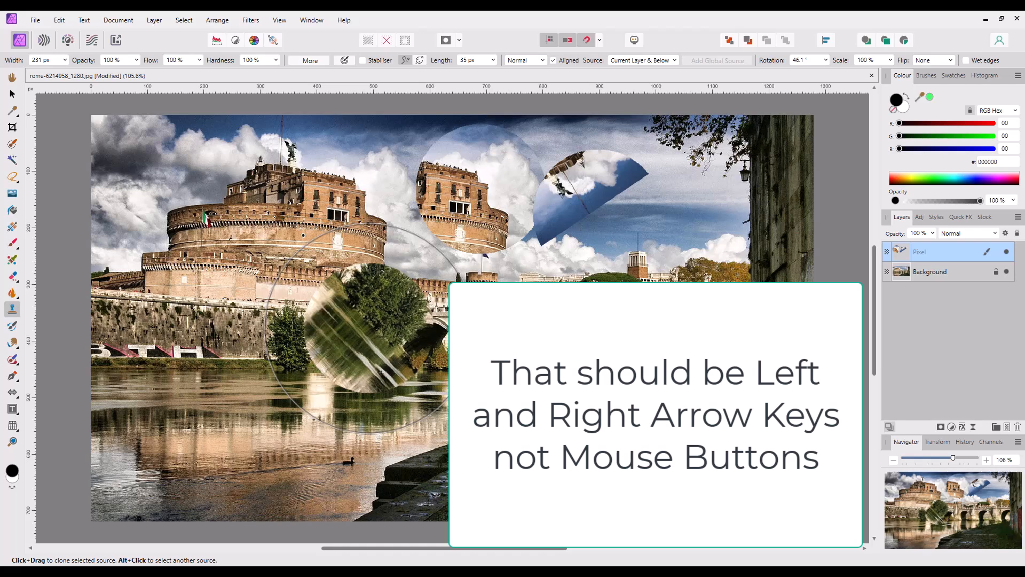
key("Left")
key("Left")
key("Left")
key("Left")
key("Left")
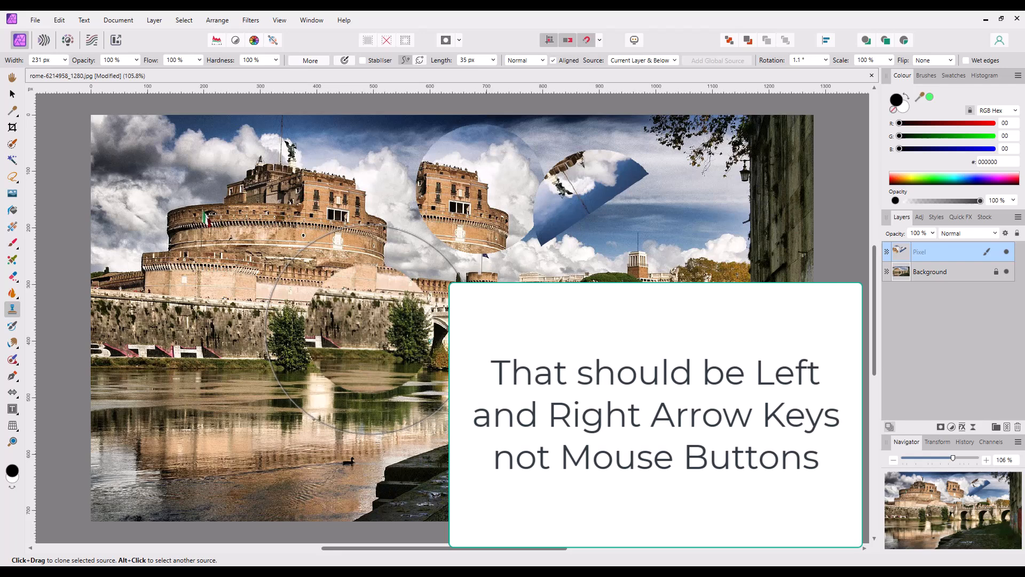
key("Right")
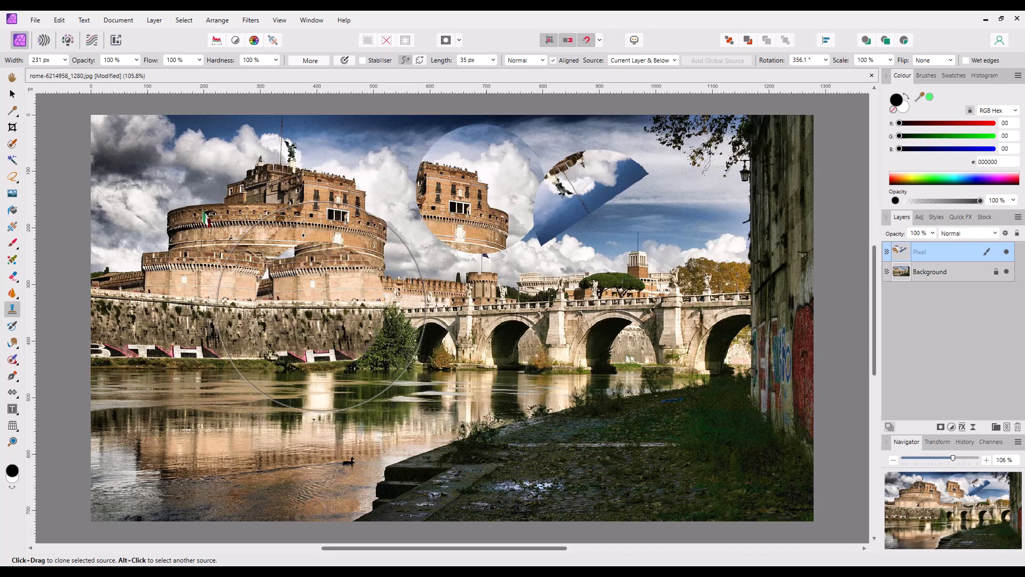
Step: Undo the cloned castle patches and reduce the clone brush width to 81 px
key("ctrl+z")
key("ctrl+z")
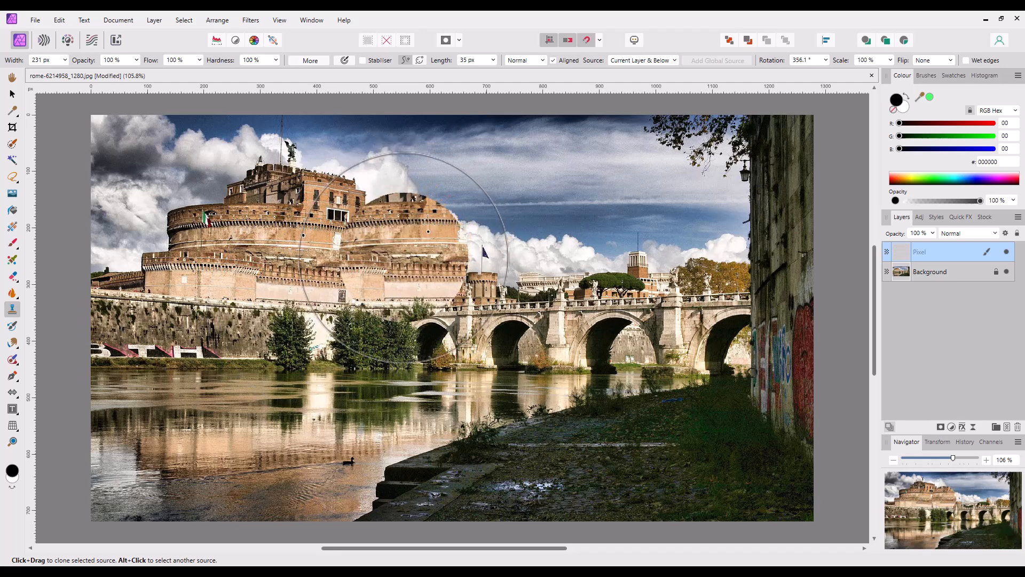
key("bracketleft")
key("bracketleft")
key("bracketleft")
key("bracketleft")
key("bracketleft")
key("bracketleft")
key("bracketleft")
key("bracketleft")
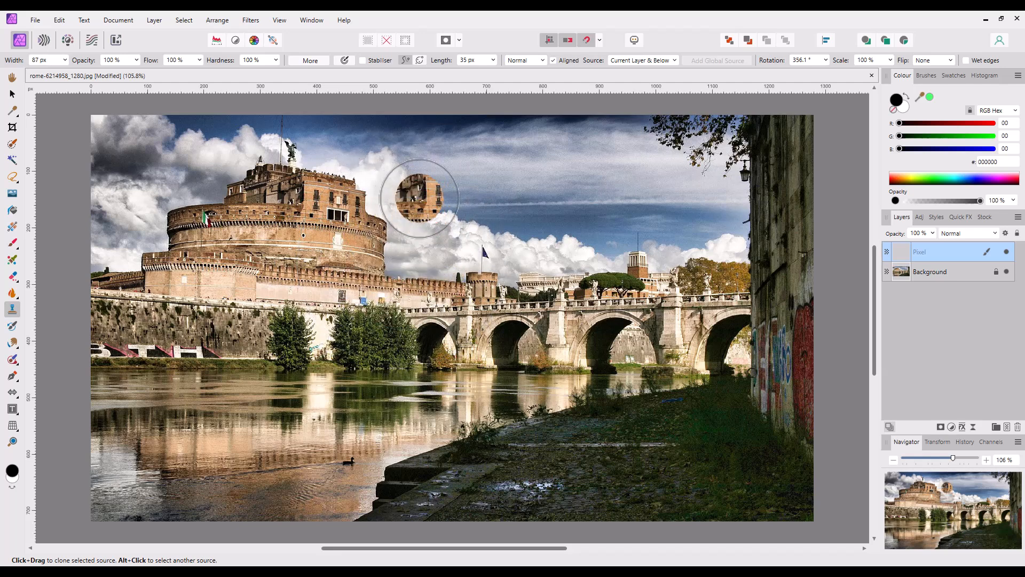
left_click_drag(419, 196, 416, 199)
key("bracketright")
key("bracketright")
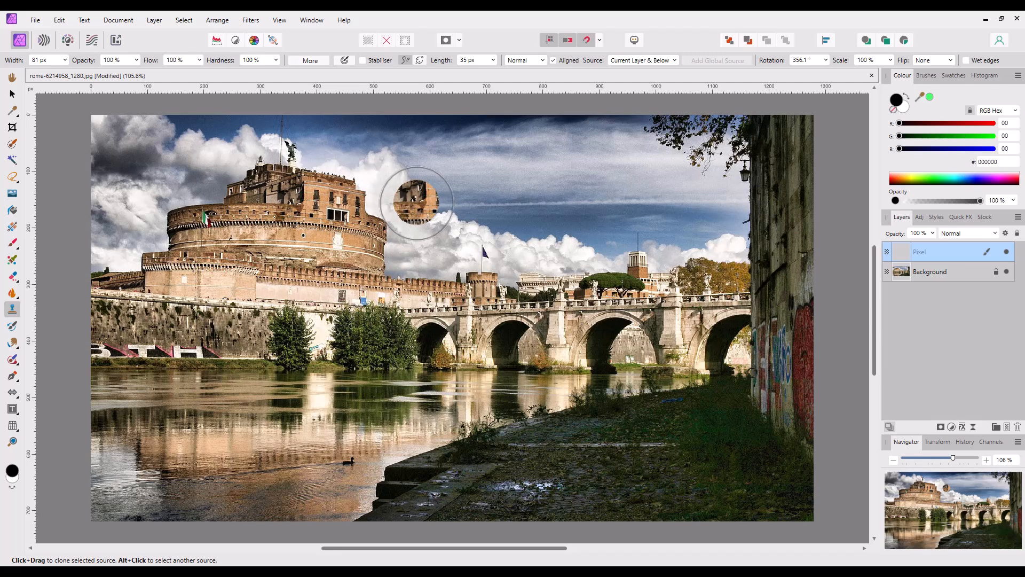
key("ctrl+z")
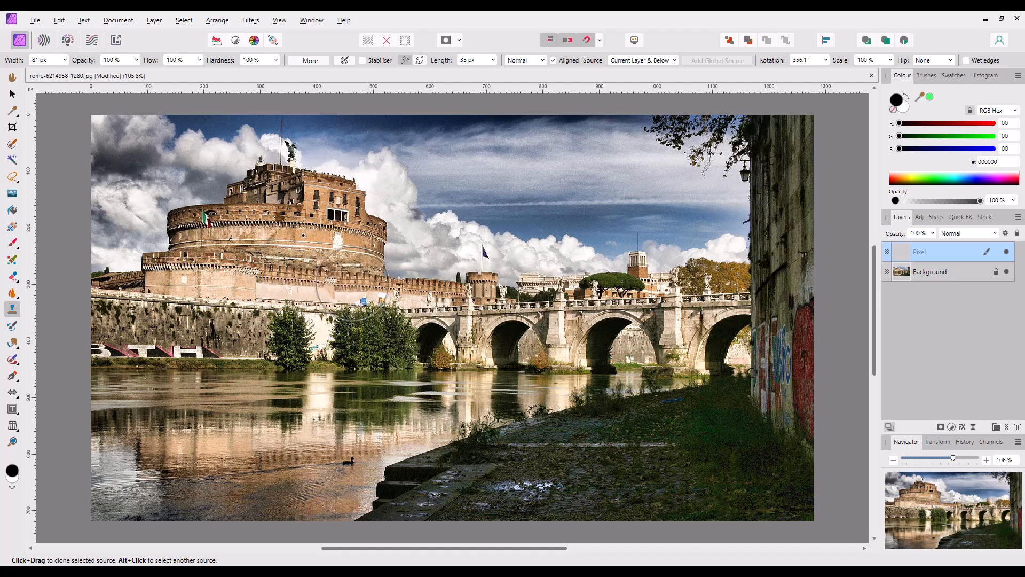
Step: Clone a slanted stroke above the bridge and continue it in straight connected segments across the castle and down to the river
left_click_drag(456, 289, 577, 225)
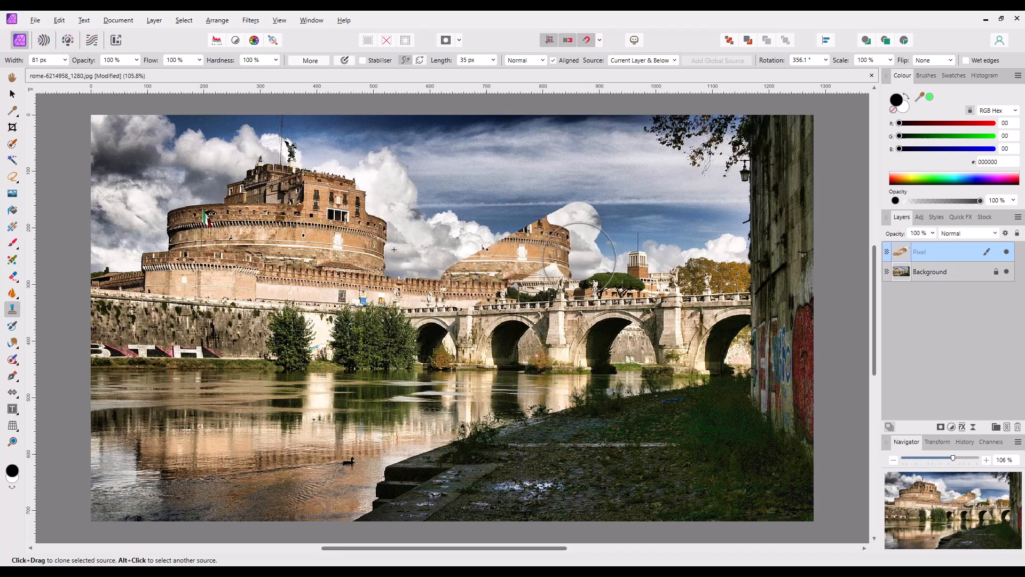
left_click(297, 208, "shift")
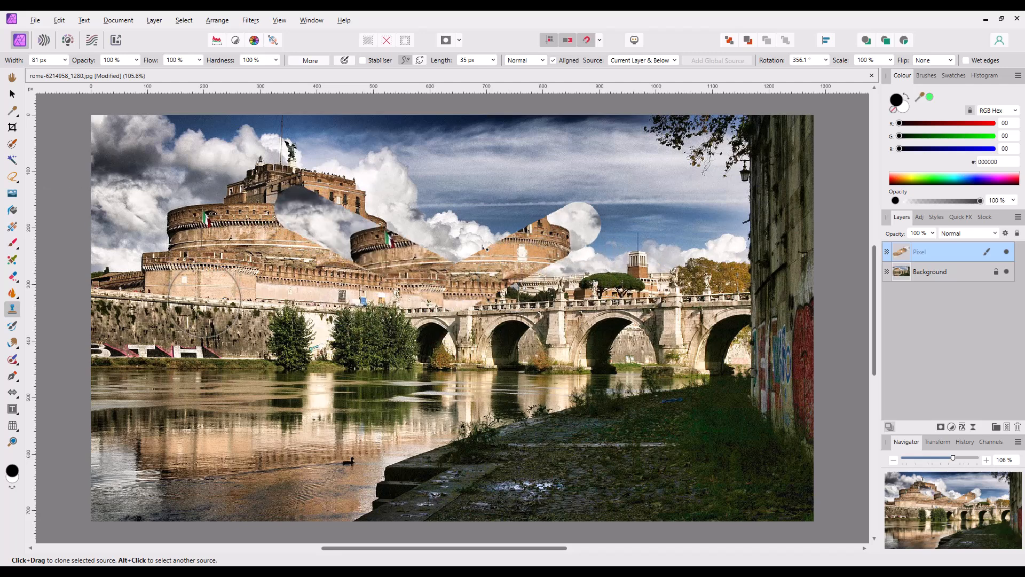
left_click(384, 391, "shift")
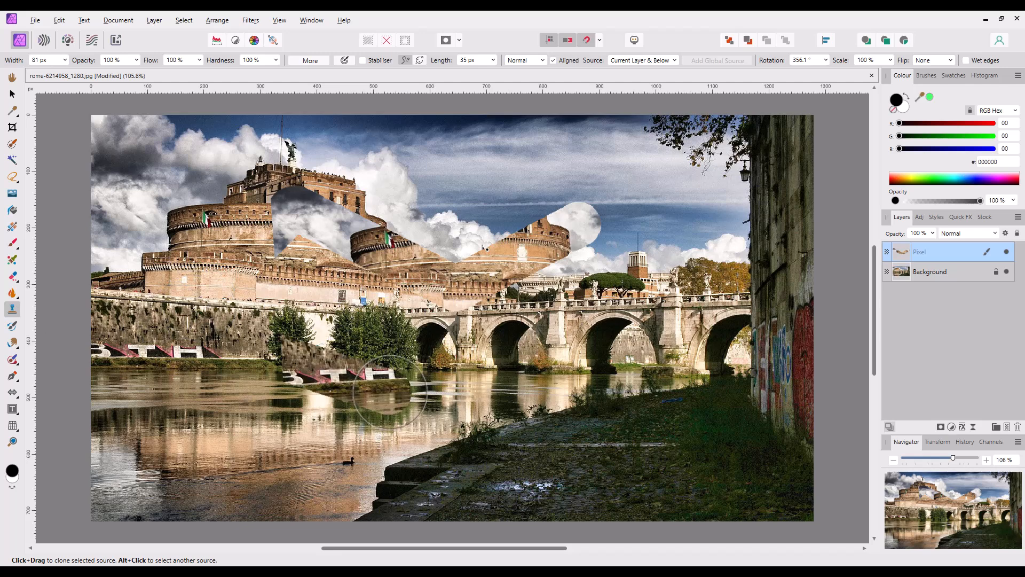
Step: Extend the straight clone stroke from the river onto the grassy bank and clone another straight segment across the upper sky
left_click(612, 421, "shift")
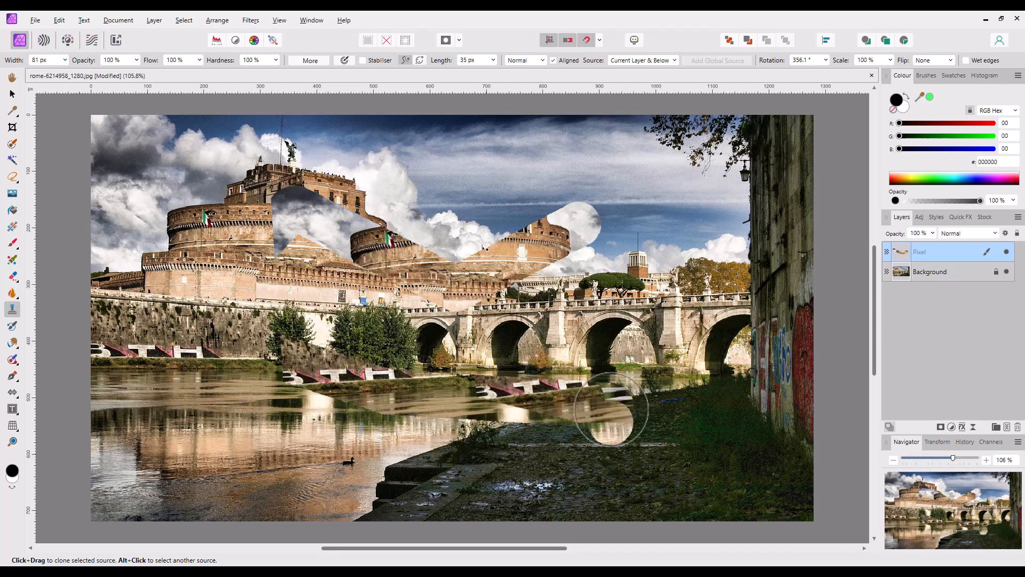
left_click(649, 311)
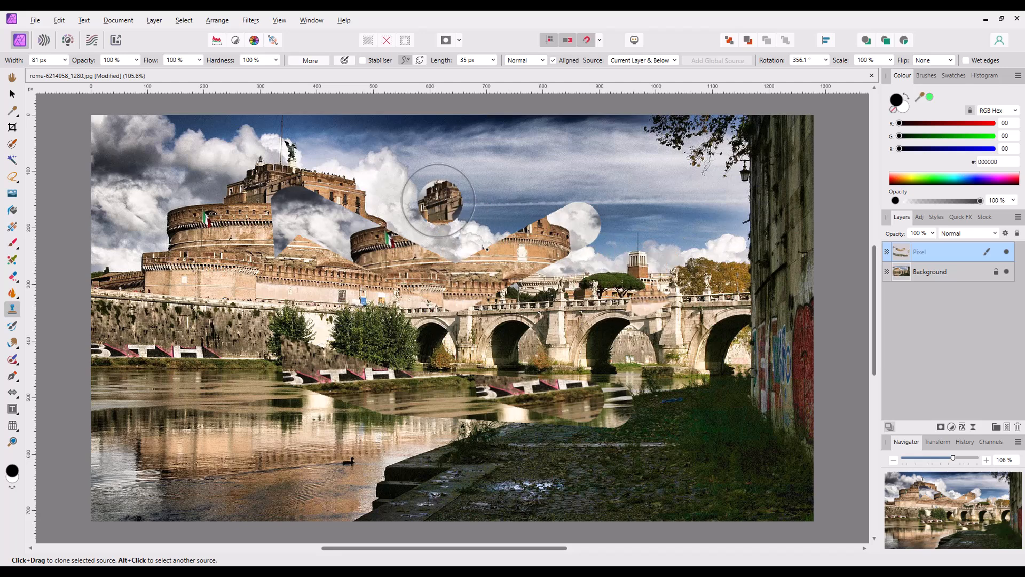
left_click(418, 158)
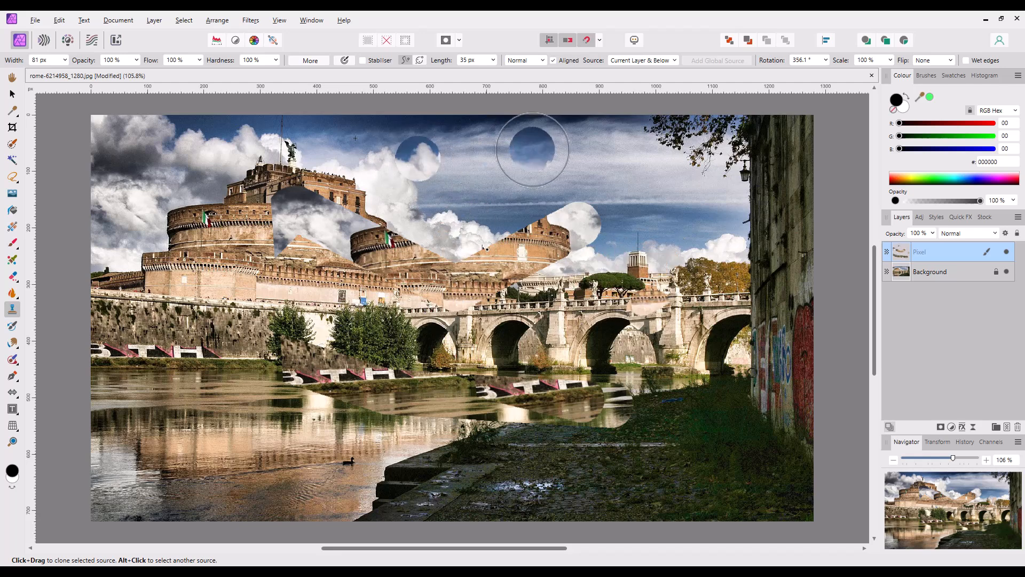
mouse_move(549, 156)
left_mouse_down()
mouse_move(425, 153)
mouse_move(474, 222)
mouse_move(486, 267)
left_mouse_up()
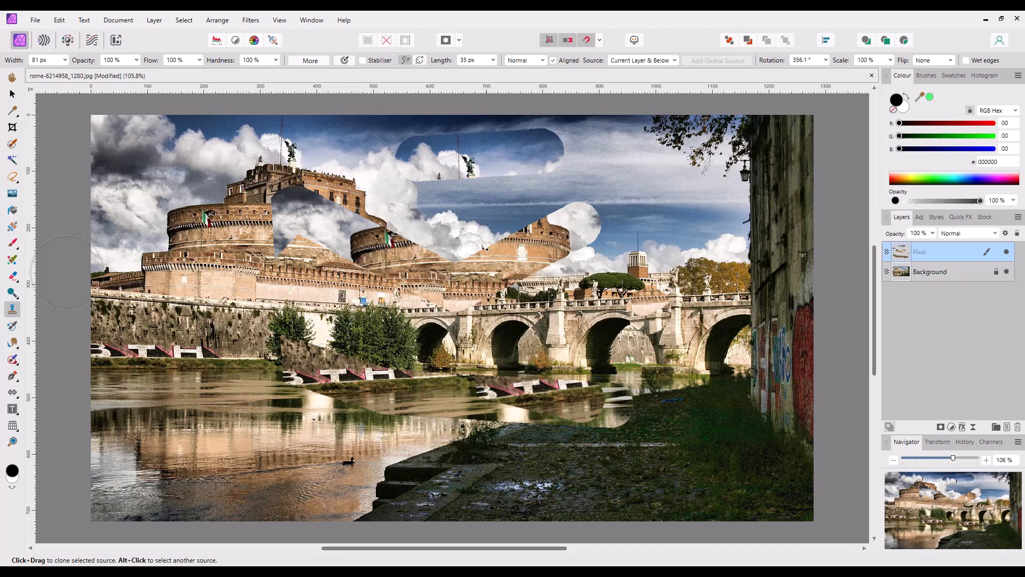
Step: Delete the pixel layer holding the cloned strokes
right_click(926, 258)
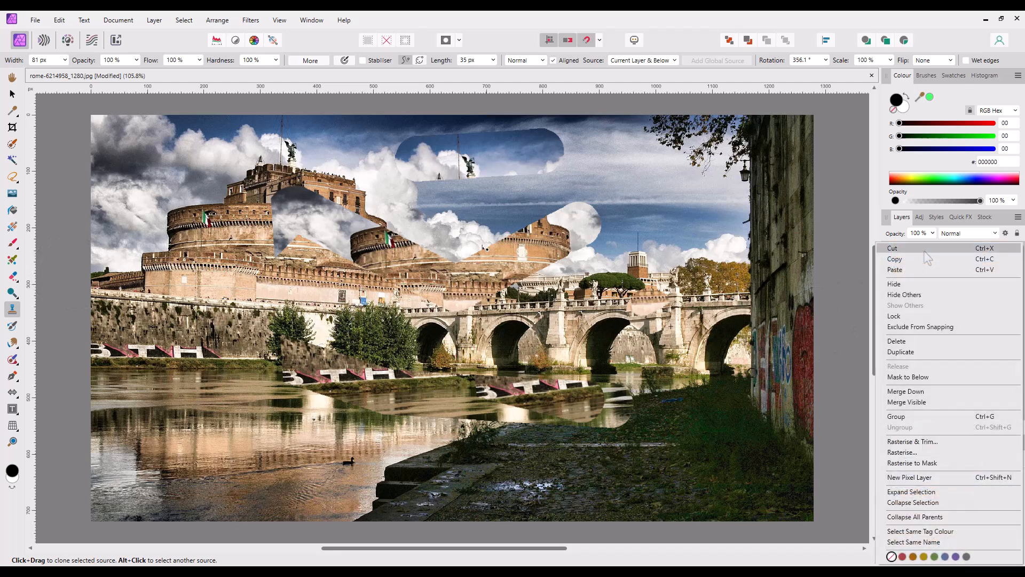
left_click(898, 342)
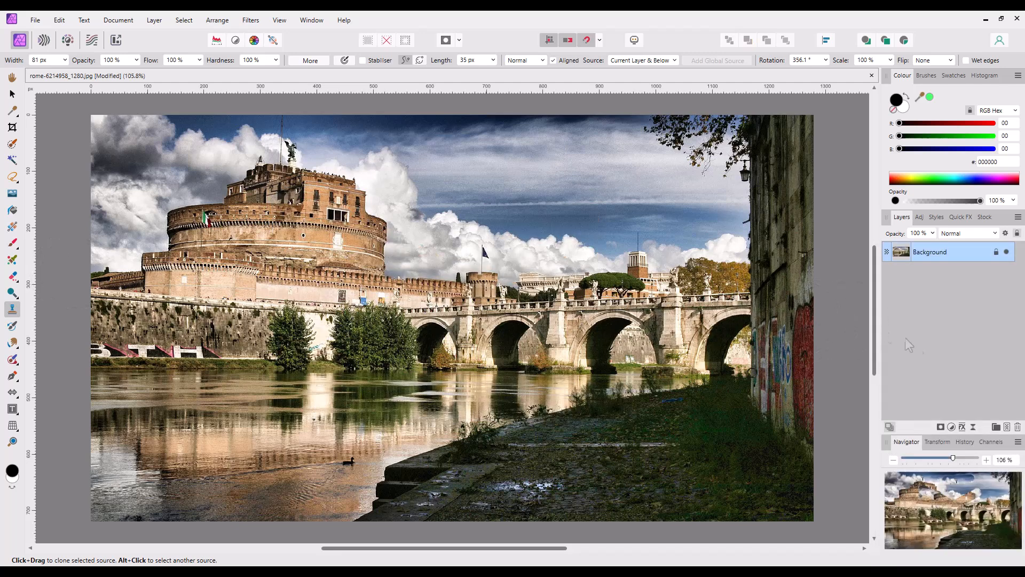
Step: Lighten the shadows in the dark grass beside the graffiti wall with the Dodge Brush at 287 px width and 0% hardness
left_click(13, 293)
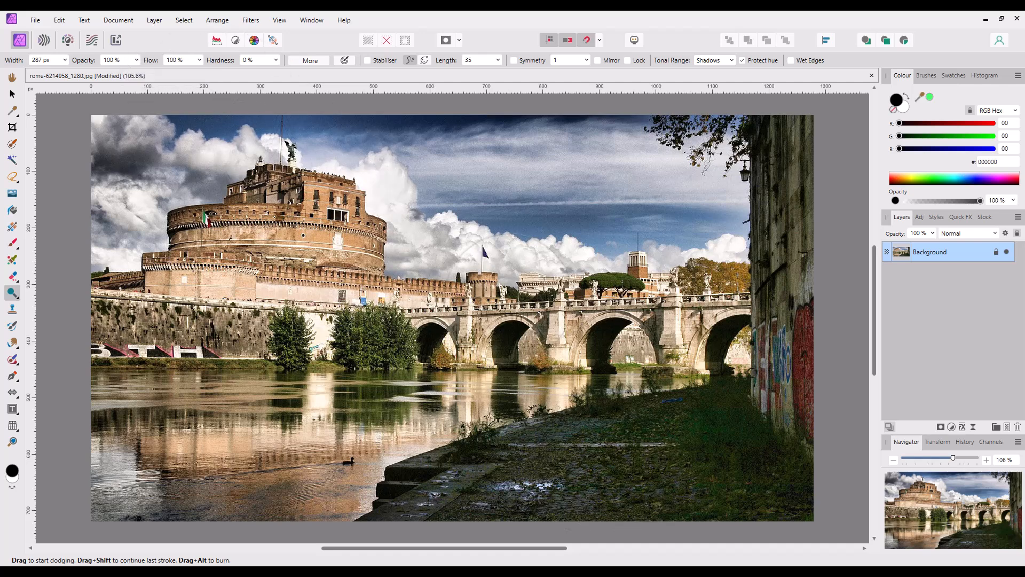
mouse_move(727, 445)
left_mouse_down()
mouse_move(648, 465)
mouse_move(693, 470)
mouse_move(708, 461)
mouse_move(705, 450)
mouse_move(717, 459)
mouse_move(715, 446)
mouse_move(726, 447)
mouse_move(678, 436)
mouse_move(669, 447)
mouse_move(700, 465)
mouse_move(698, 444)
mouse_move(719, 451)
mouse_move(683, 436)
left_mouse_up()
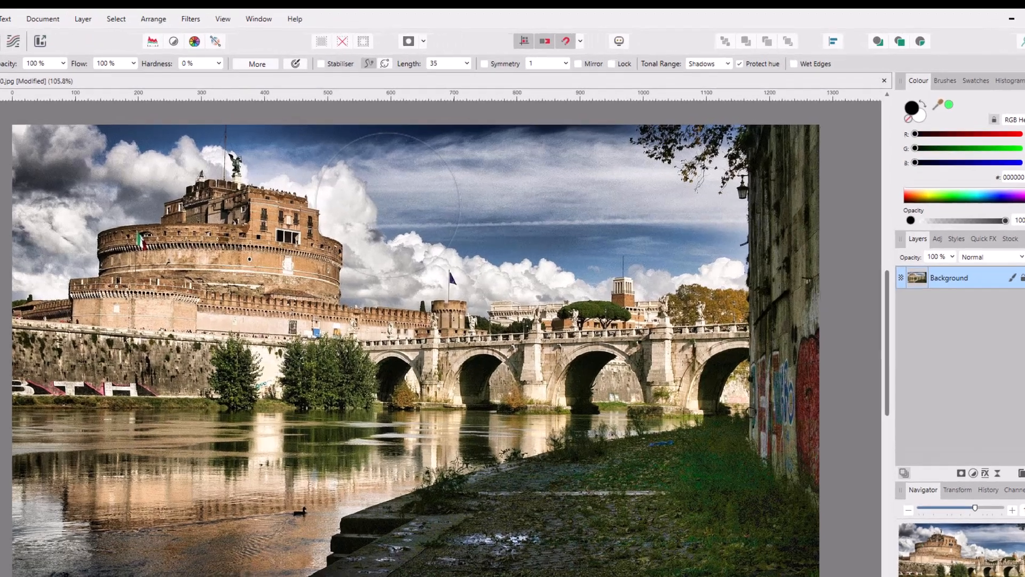
Step: Set the Dodge Brush to 149 px width and 54% hardness, and preview the burn effect over the sky and clouds
key("alt")
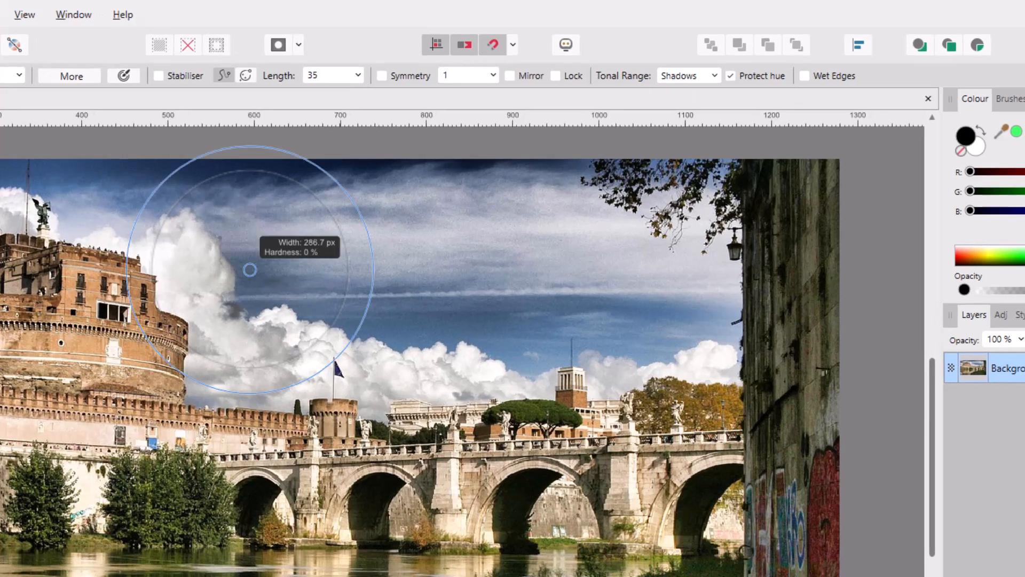
left_click_drag(396, 349, 395, 348)
mouse_move(396, 349)
left_mouse_down()
mouse_move(418, 336)
mouse_move(607, 336)
mouse_move(371, 336)
mouse_move(635, 336)
mouse_move(335, 342)
mouse_move(336, 316)
left_mouse_up()
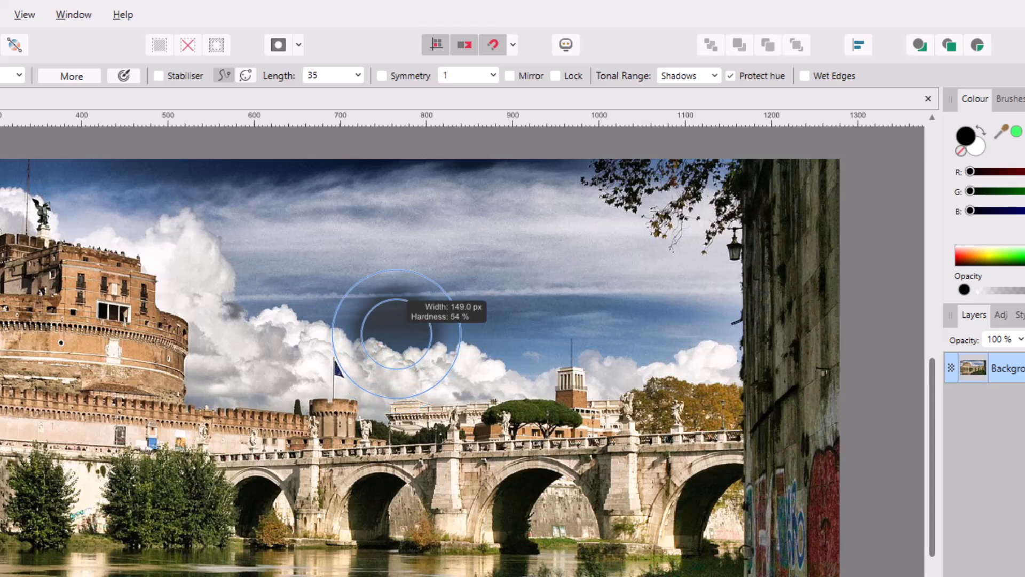
mouse_move(365, 412)
left_mouse_down()
mouse_move(345, 394)
mouse_move(292, 383)
mouse_move(291, 366)
left_mouse_up()
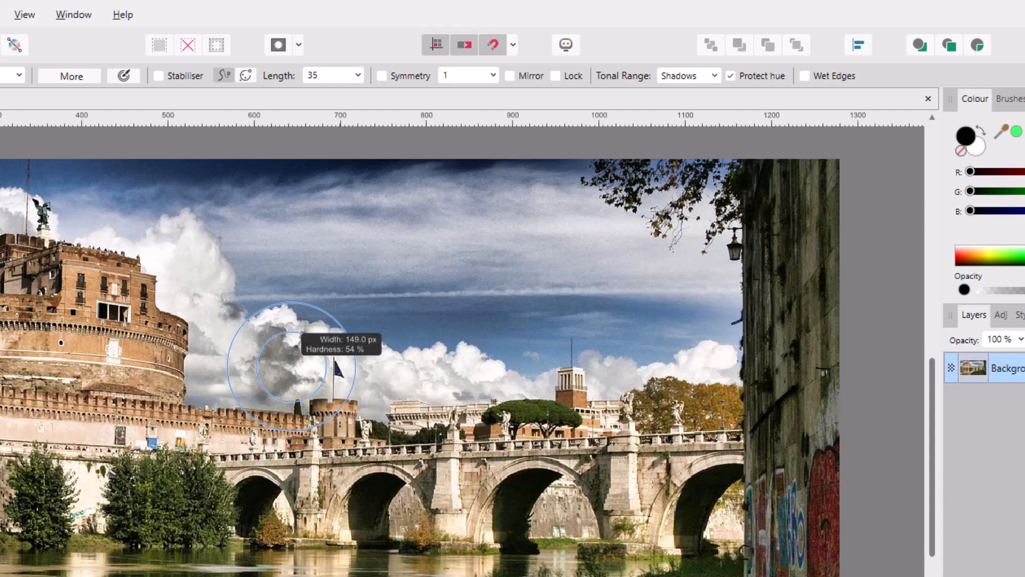